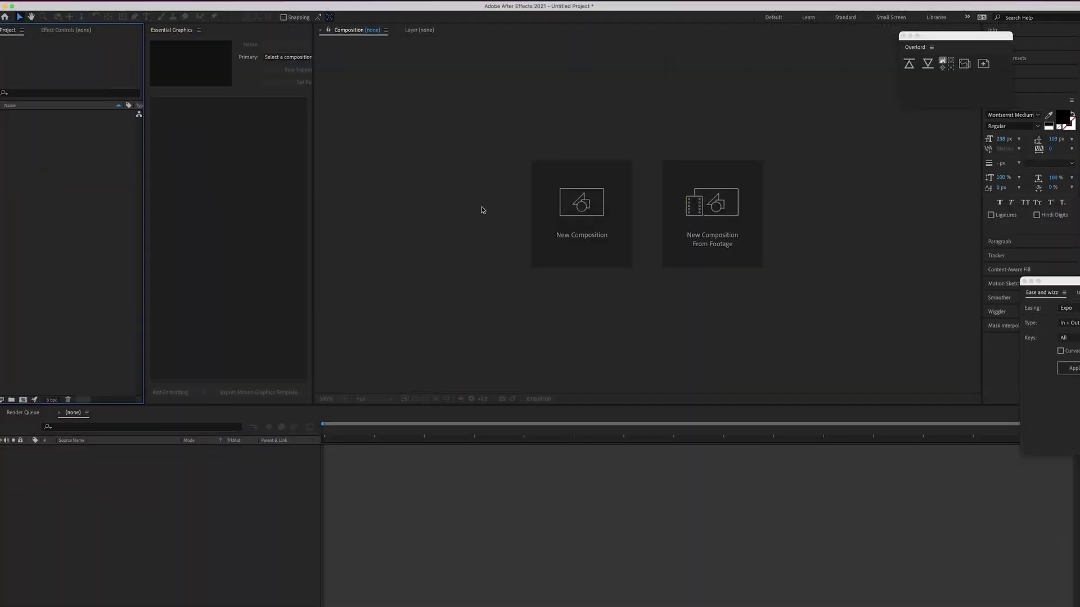
# Create a composition with default settings and rename it 'Main Composition'.
pyautogui.click(580, 203)
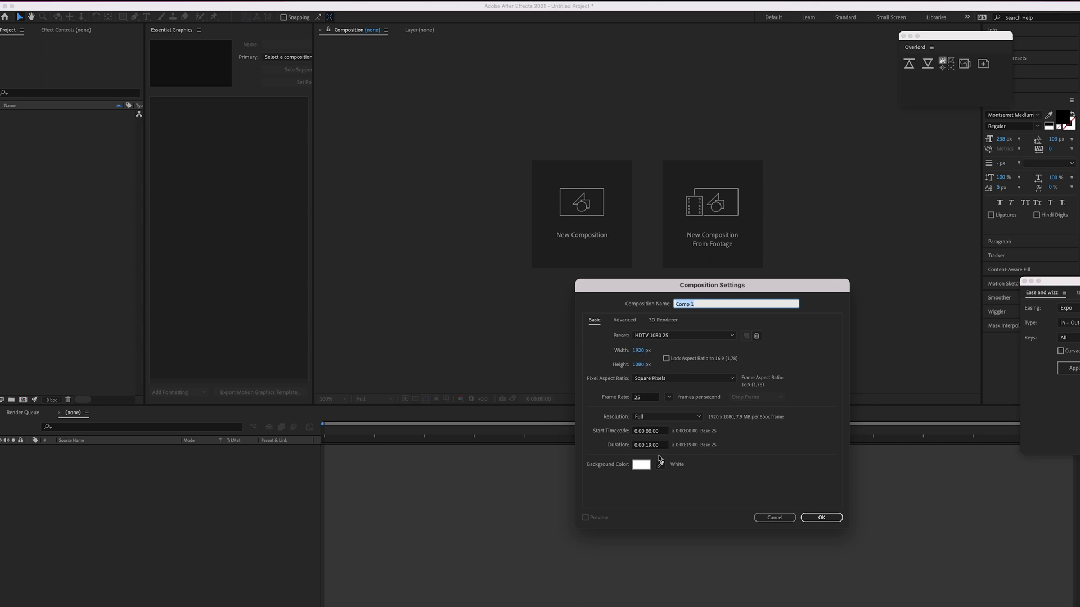
pyautogui.click(822, 518)
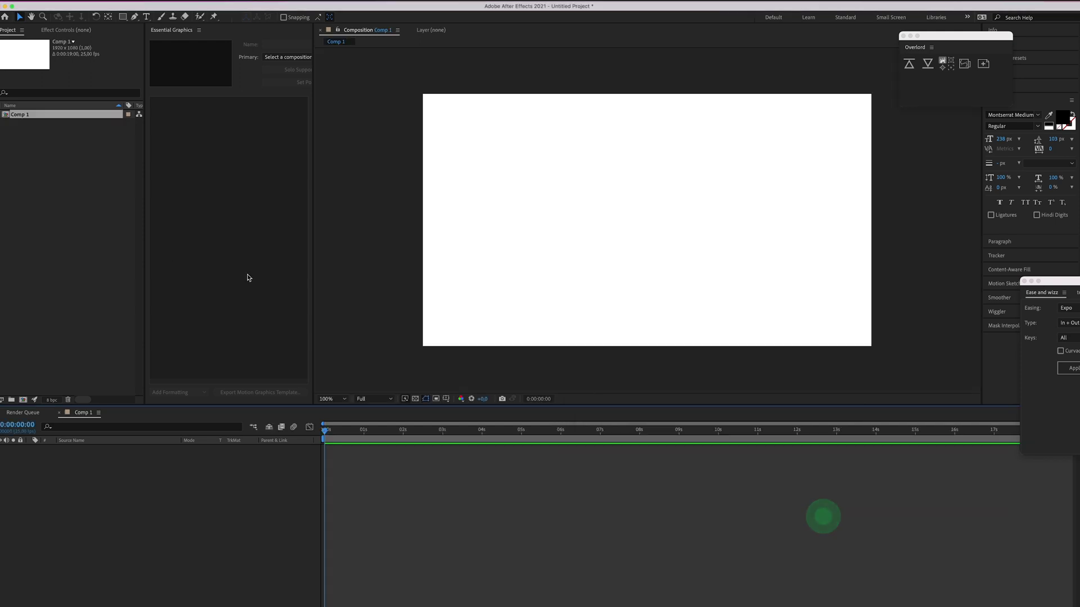
pyautogui.click(12, 195)
pyautogui.click(26, 116)
pyautogui.press('Return')
pyautogui.write('Main')
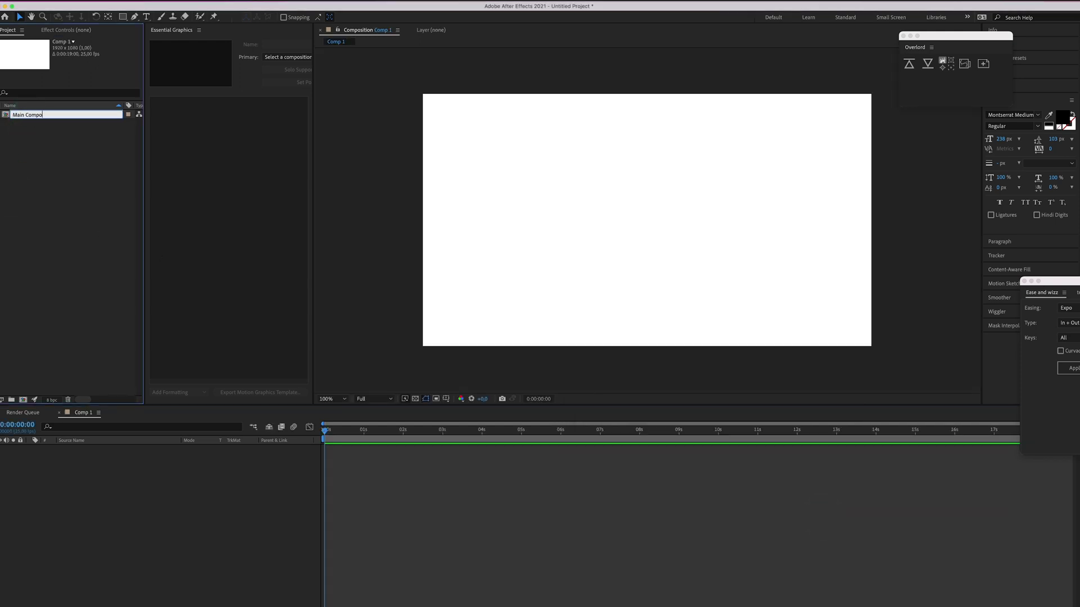
pyautogui.write(' Composition')
pyautogui.press('Return')
pyautogui.click(12, 164)
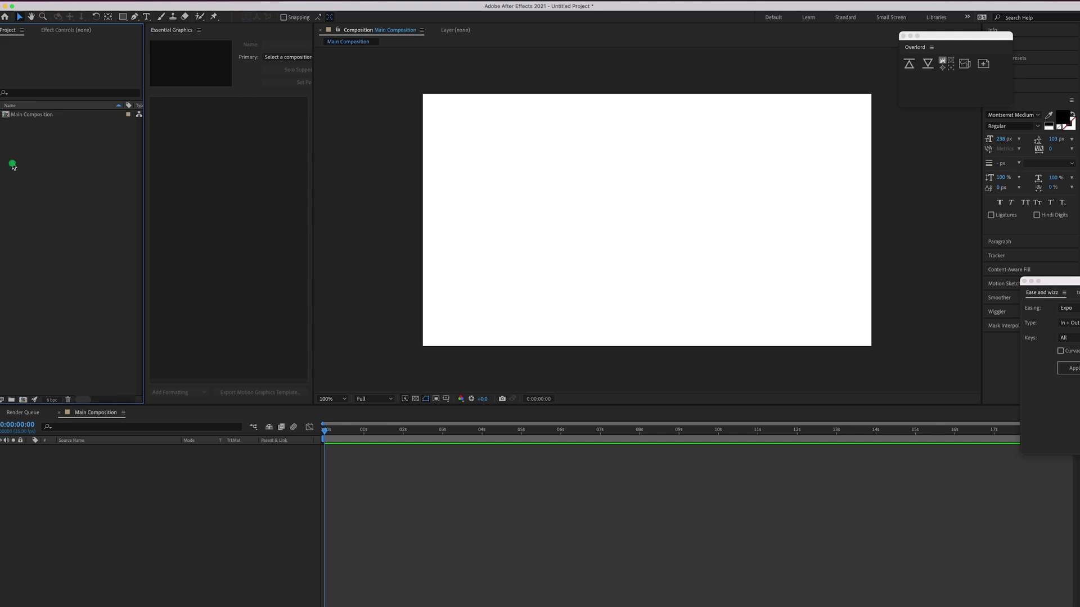
# Create a second composition named 'Text Bar' at 1500×250.
pyautogui.rightClick(28, 157)
pyautogui.click(44, 164)
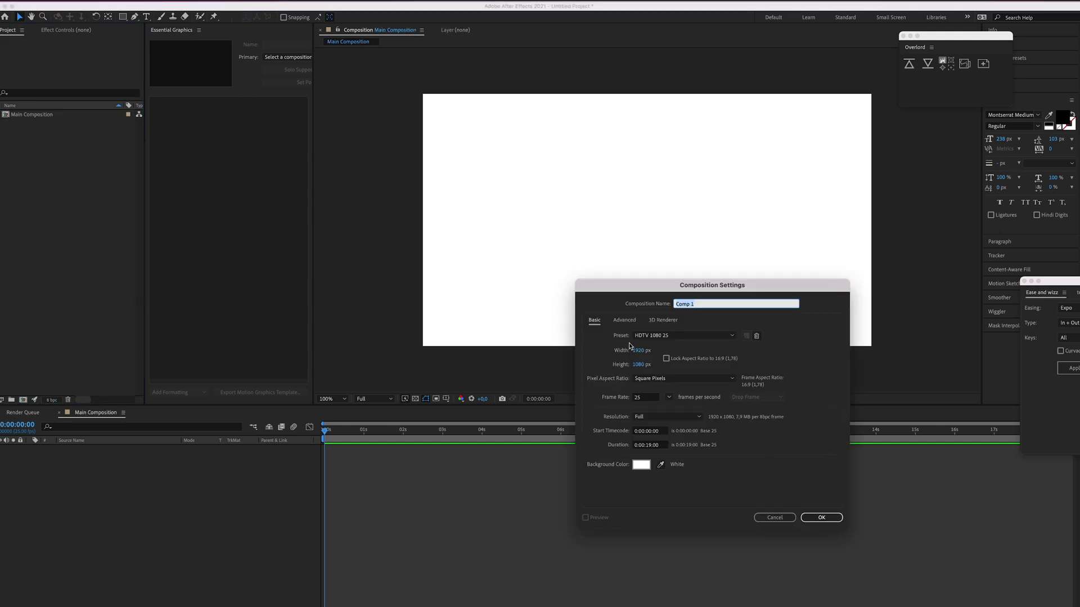
pyautogui.write('Tex')
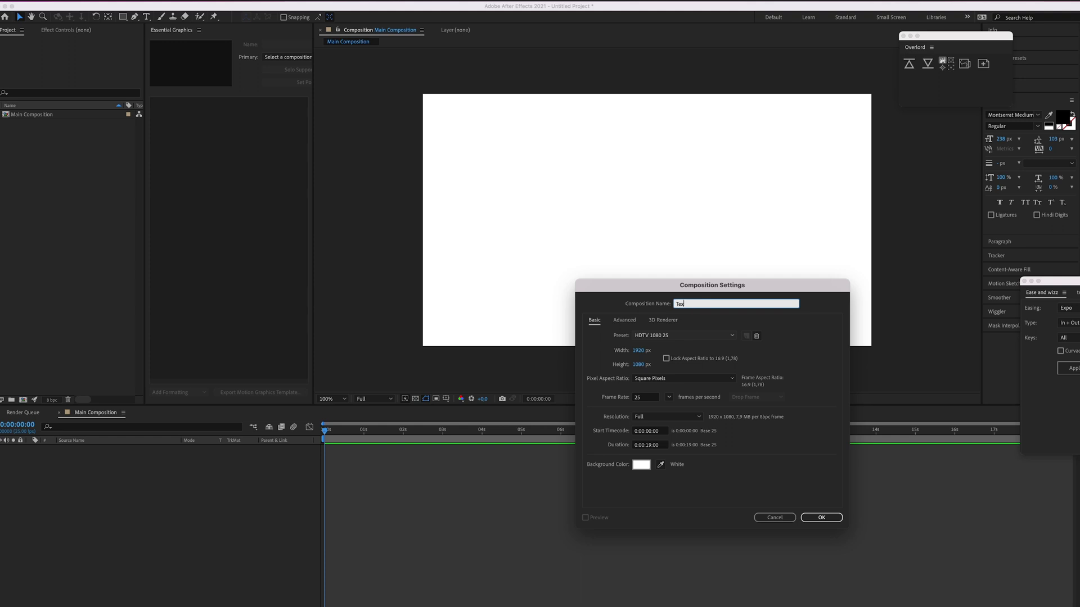
pyautogui.write('t Bar')
pyautogui.click(641, 351)
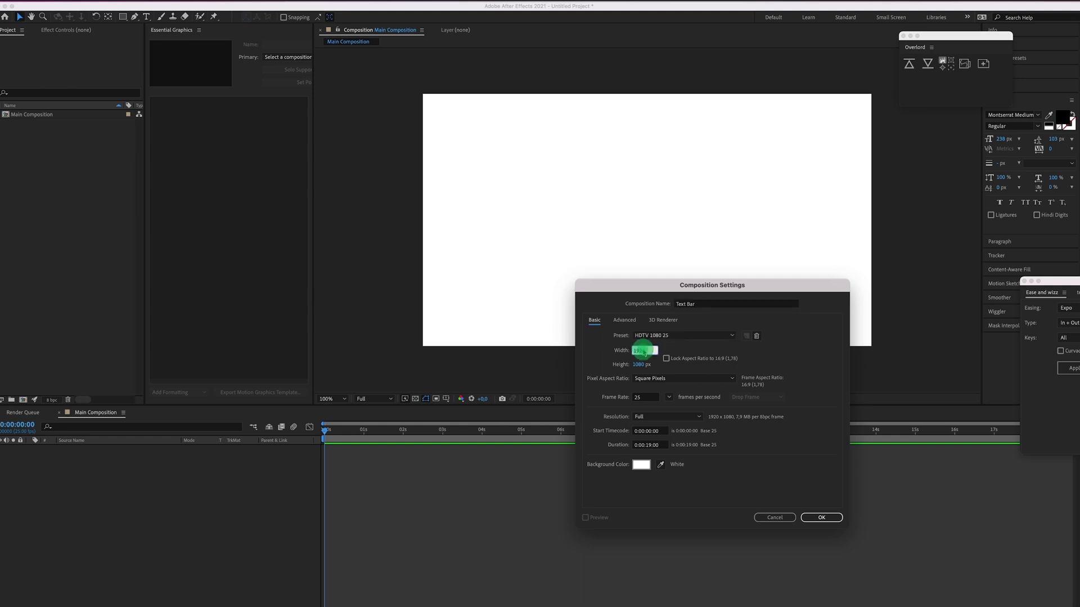
pyautogui.write('1500')
pyautogui.press('Tab')
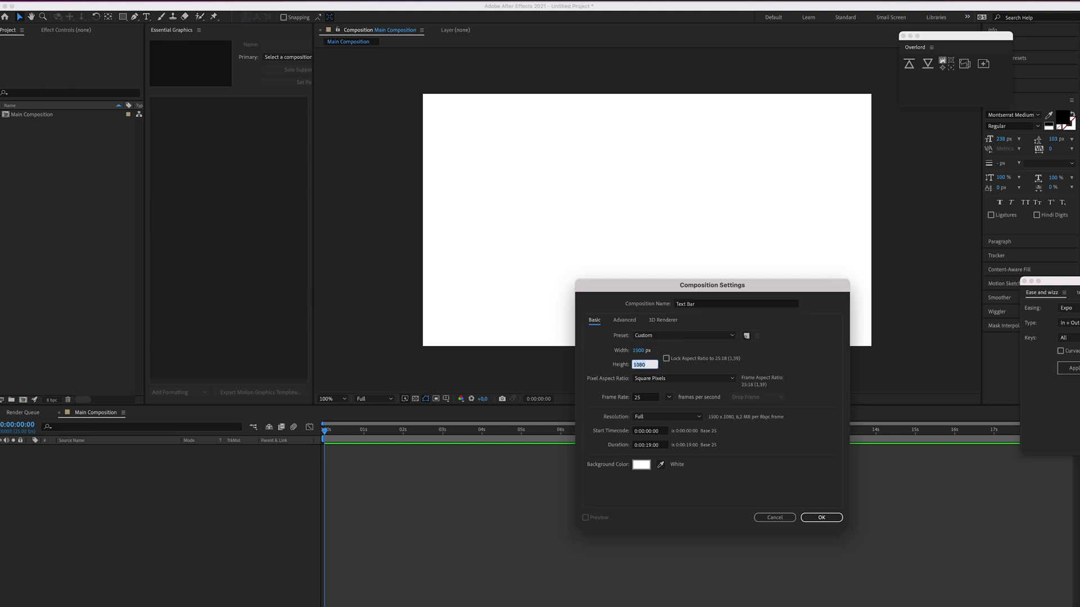
pyautogui.write('250')
pyautogui.press('Return')
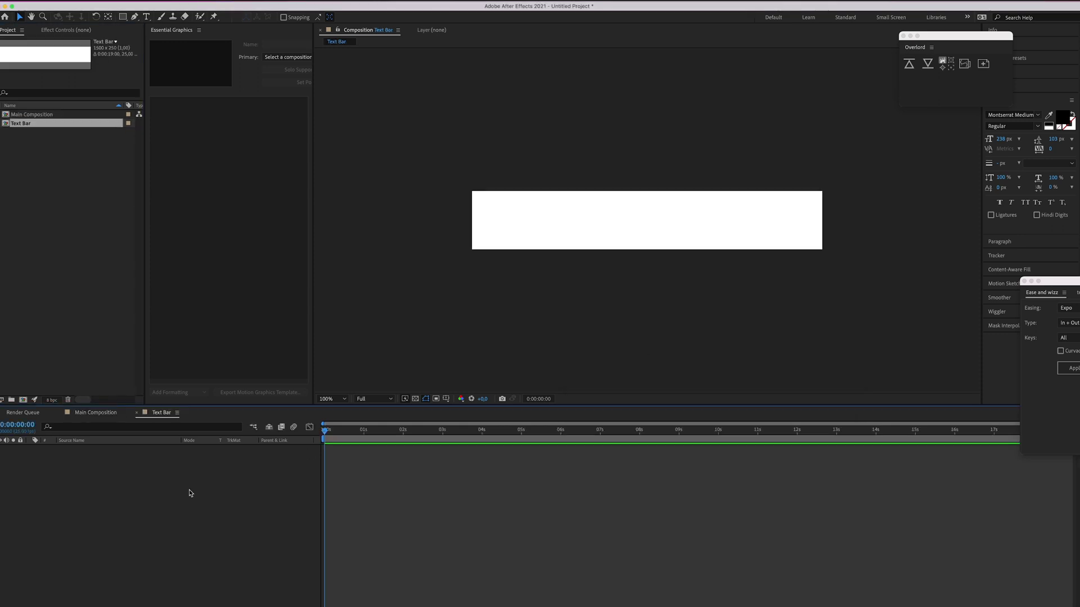
# Add a yellow solid layer to the Text Bar composition.
pyautogui.rightClick(178, 479)
pyautogui.click(204, 485)
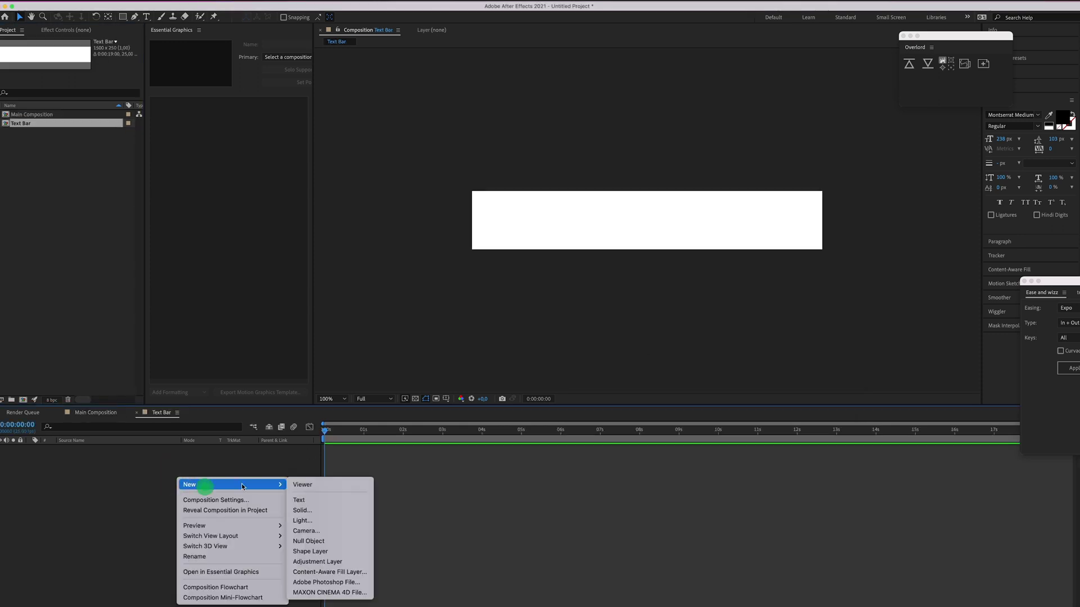
pyautogui.click(327, 510)
pyautogui.click(669, 399)
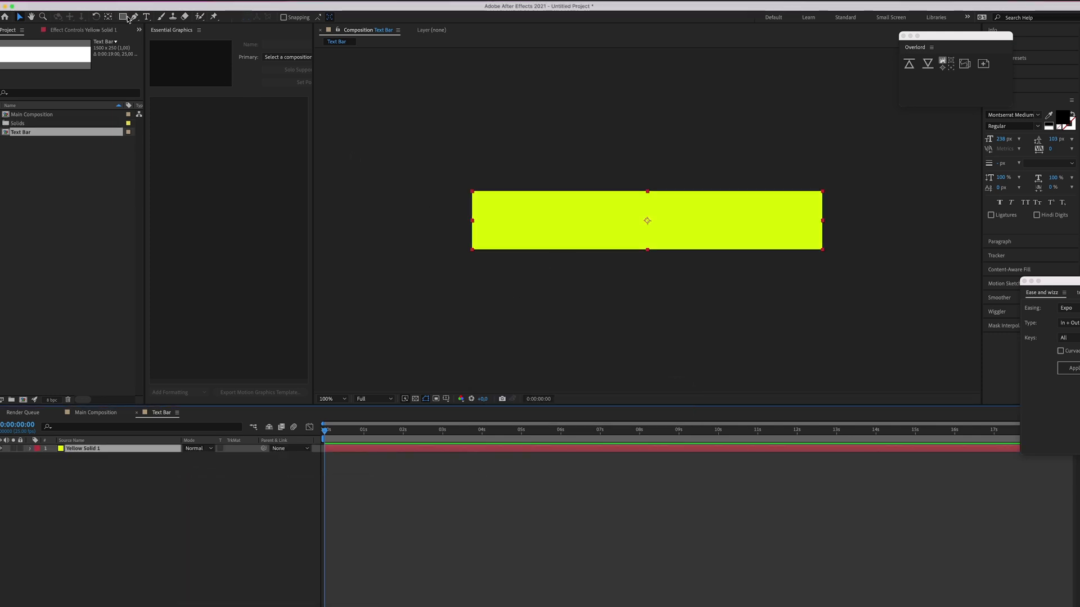
# Add a 'FILMDAT' text layer centred horizontally and vertically in the composition.
pyautogui.click(148, 17)
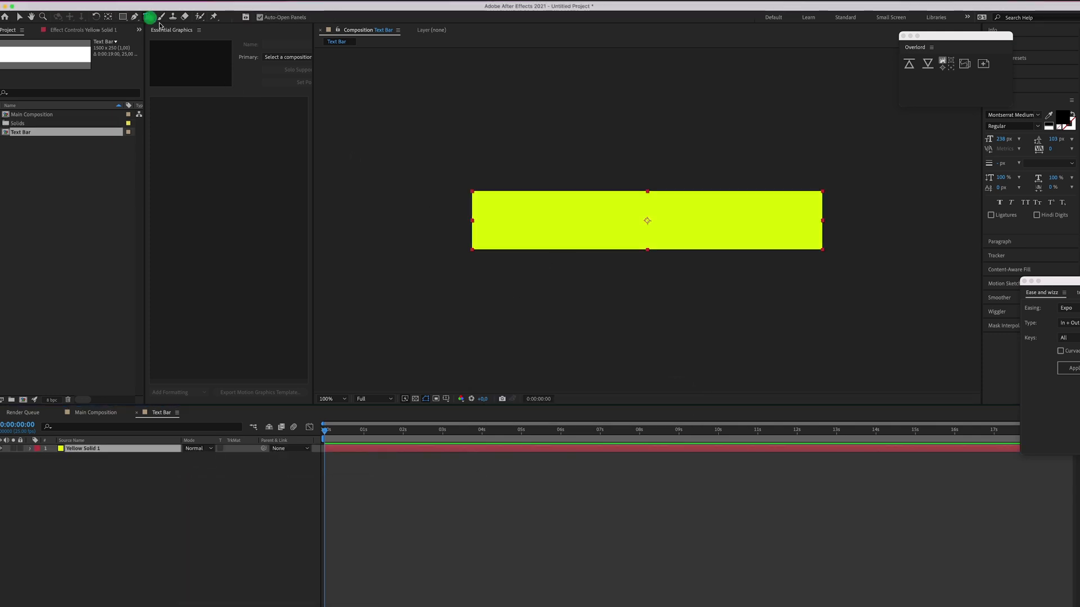
pyautogui.click(546, 219)
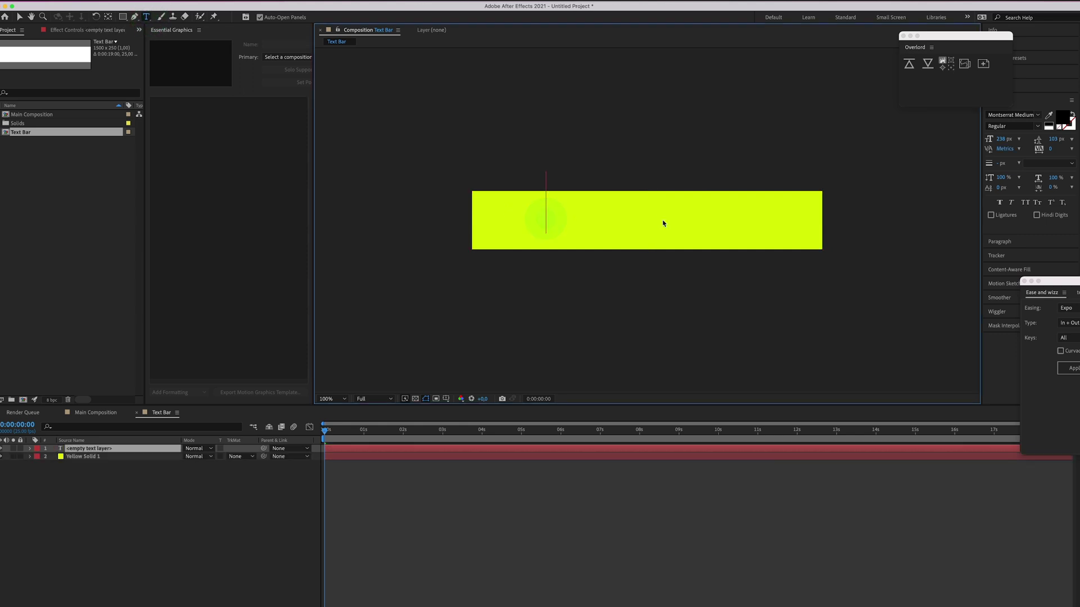
pyautogui.write('FILMDAT')
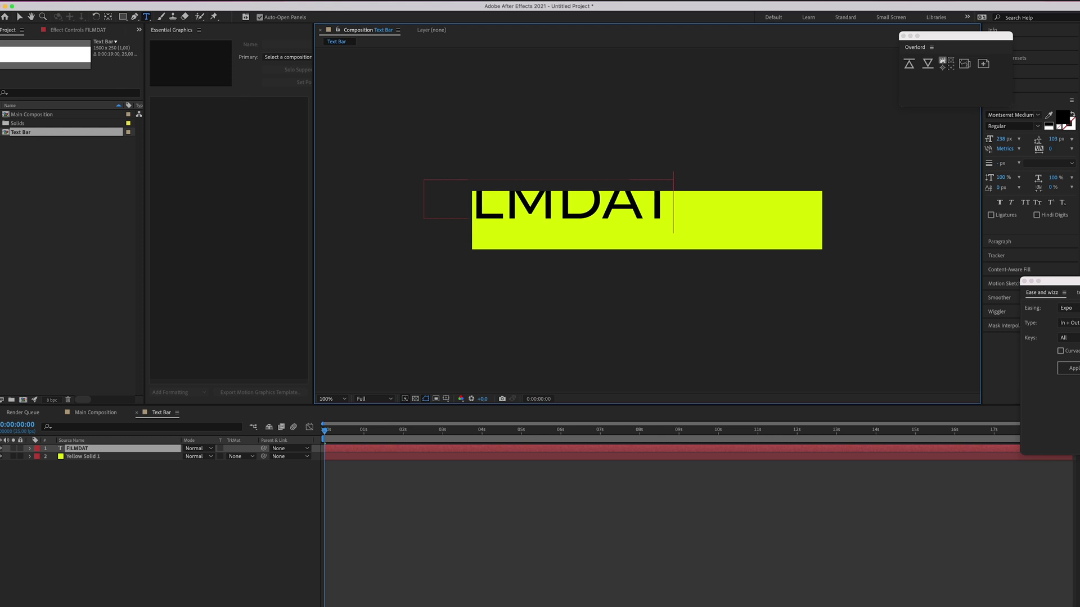
pyautogui.press('super+a')
pyautogui.moveTo(962, 34); pyautogui.dragTo(895, 27)
pyautogui.click(993, 85)
pyautogui.click(1007, 110)
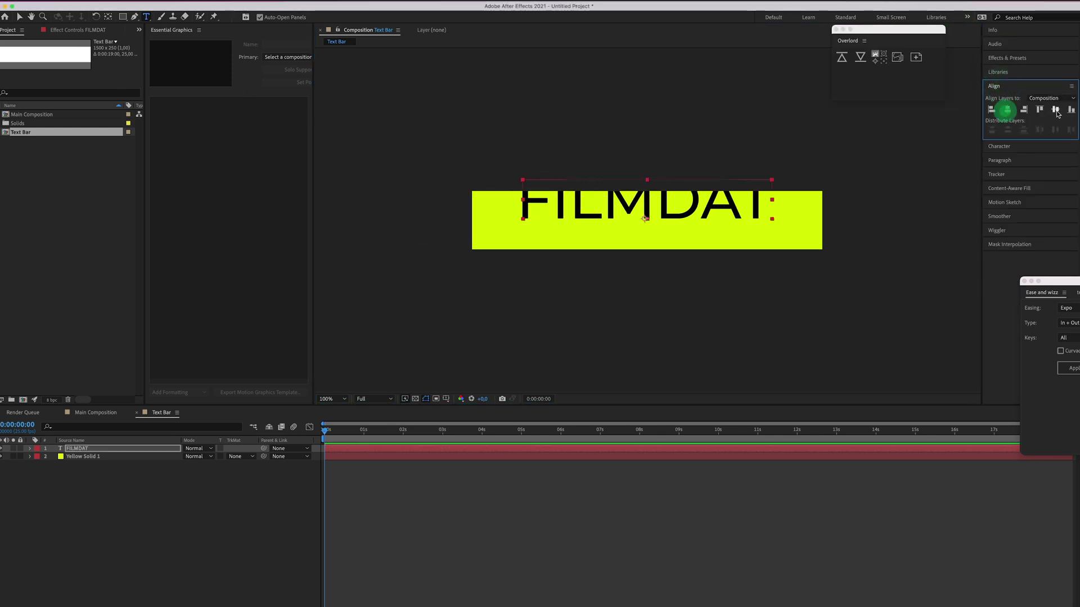
pyautogui.click(1055, 109)
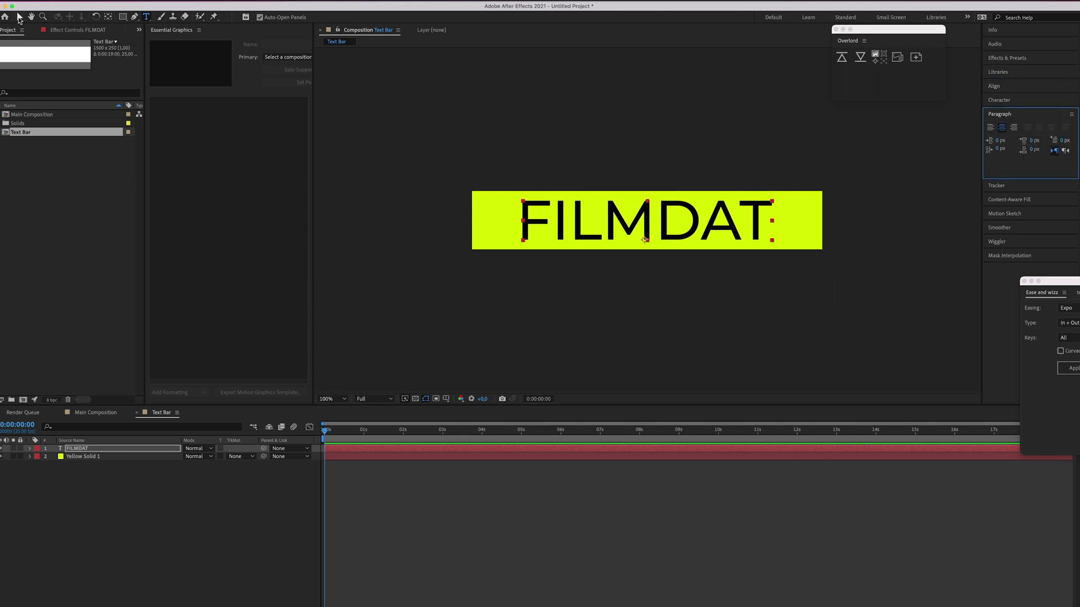
pyautogui.click(19, 18)
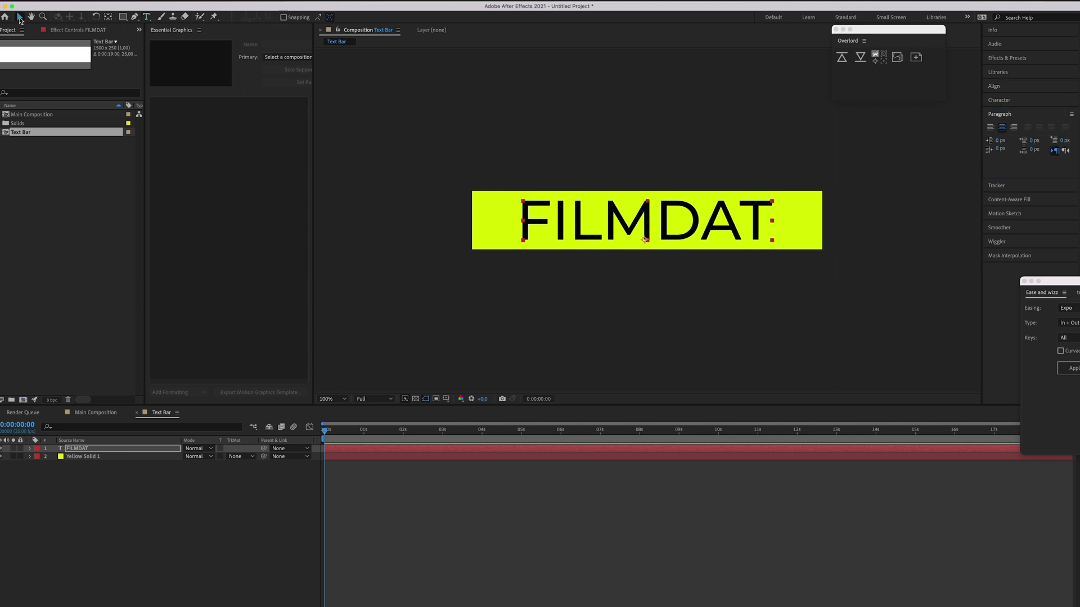
pyautogui.click(617, 311)
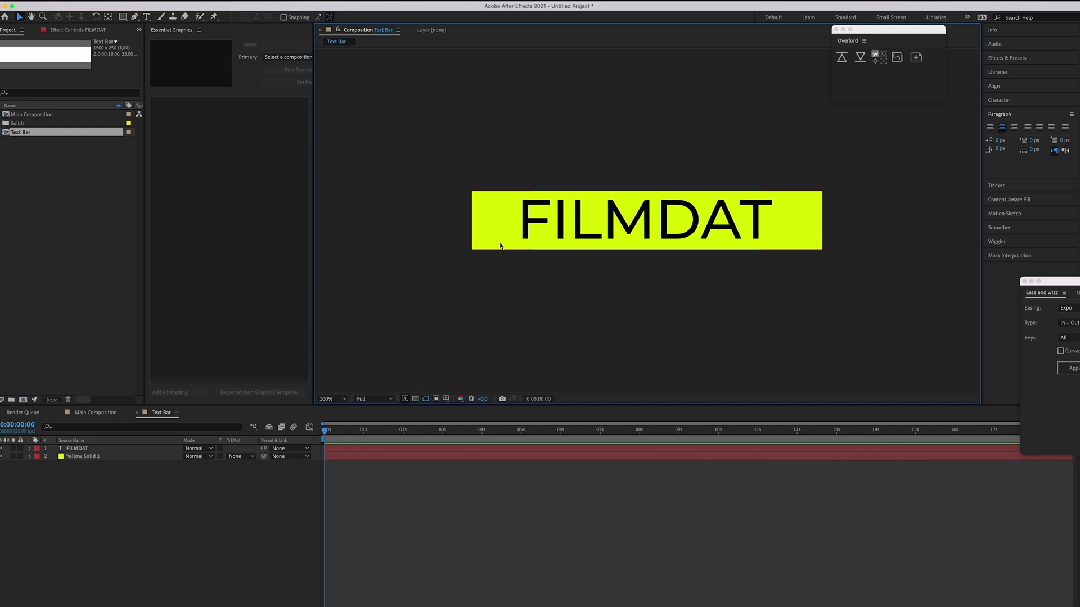
# Change the Text Bar composition's width from 1500 to 1200 px.
pyautogui.click(112, 1)
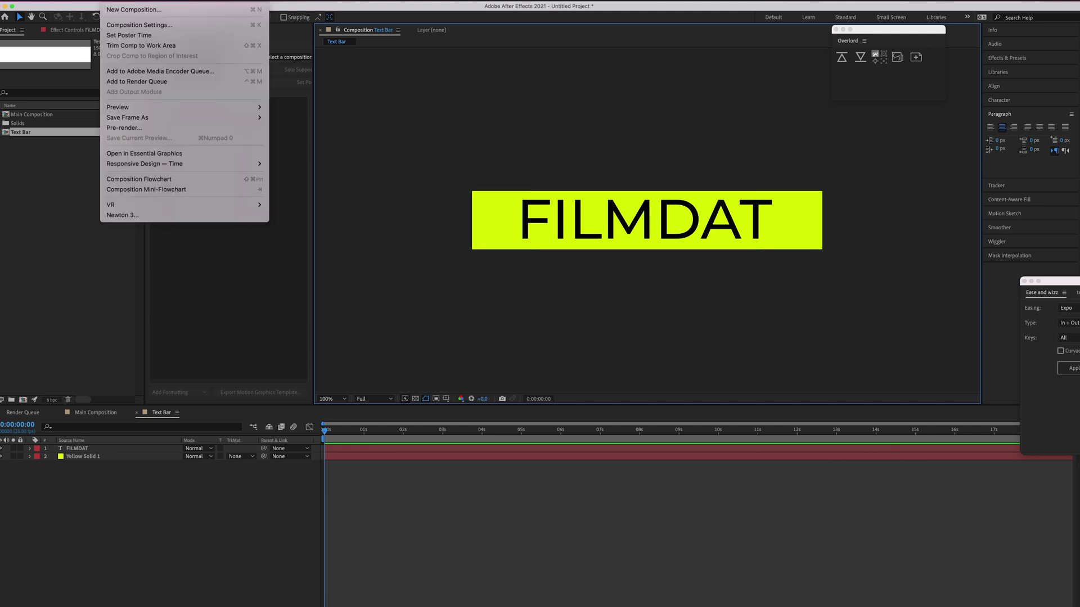
pyautogui.click(135, 26)
pyautogui.click(644, 351)
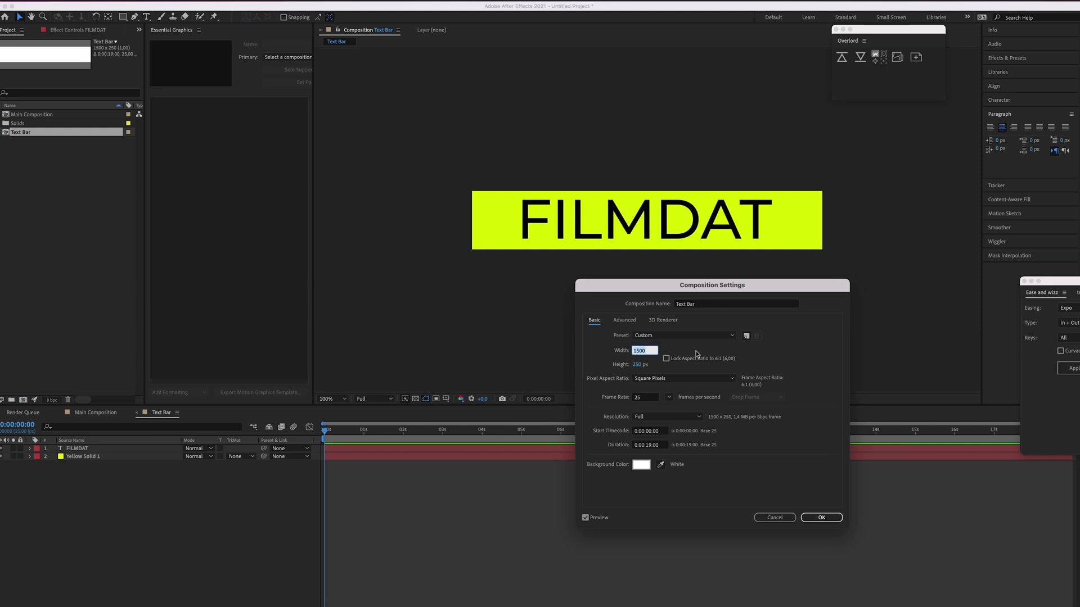
pyautogui.write('1200')
pyautogui.press('Return')
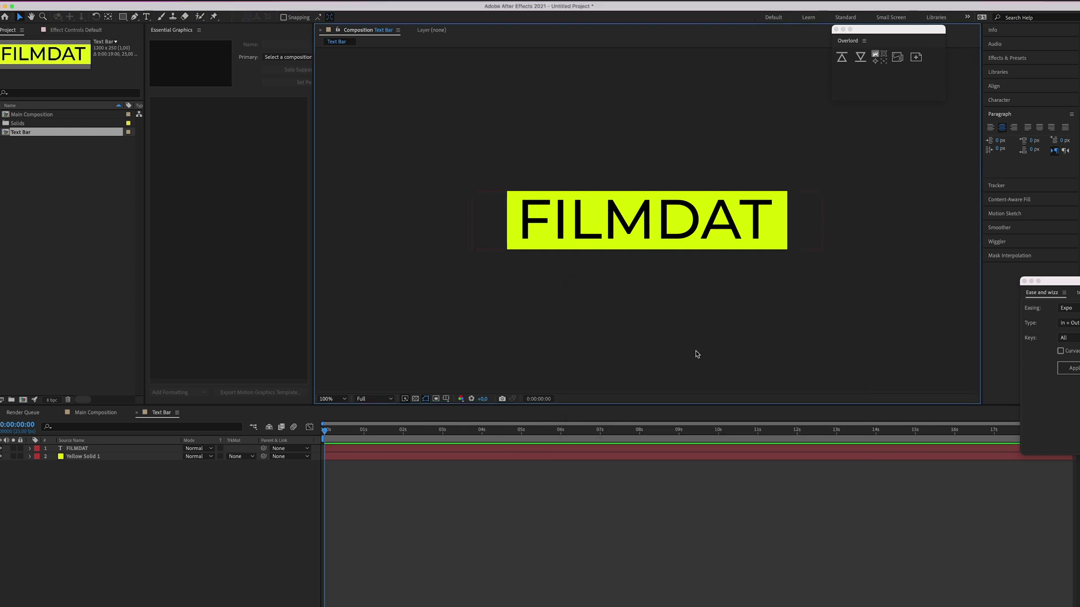
# Move Yellow Solid 1's anchor point to the bottom-centre edge with the Pan Behind tool.
pyautogui.click(124, 481)
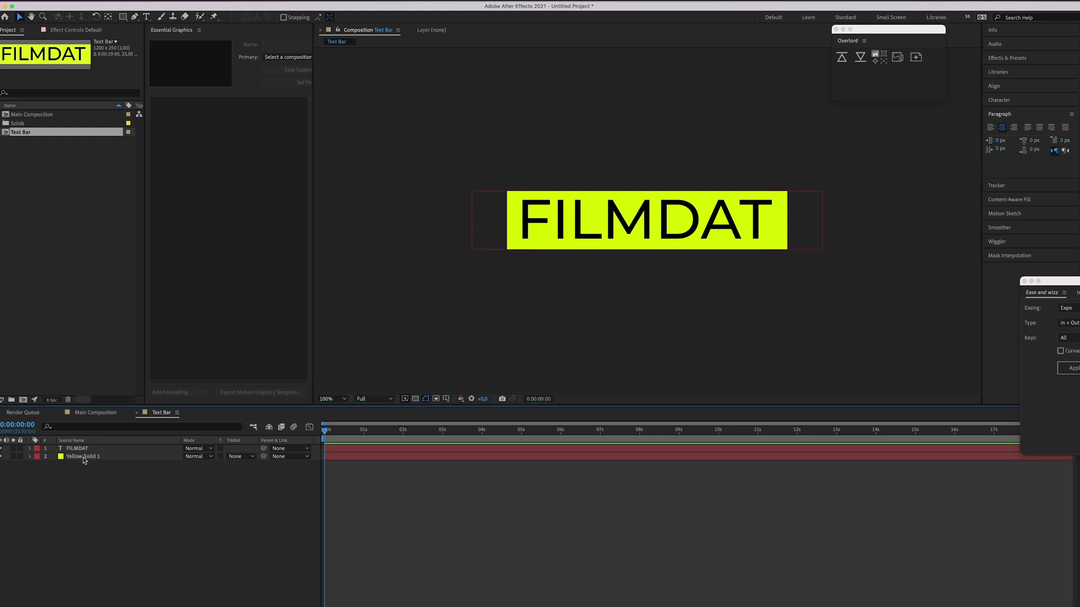
pyautogui.click(84, 458)
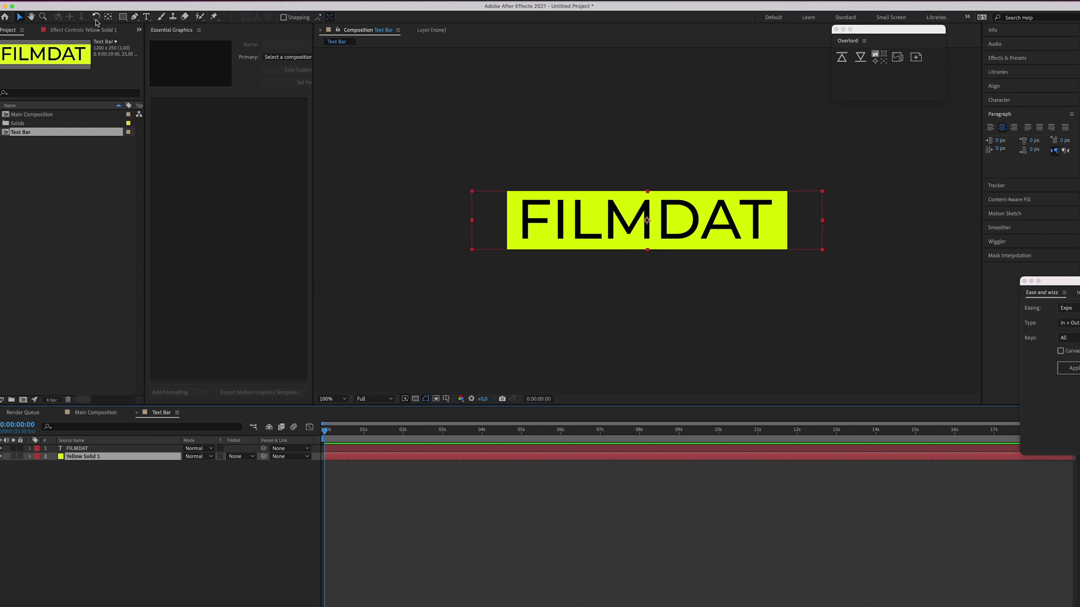
pyautogui.click(108, 17)
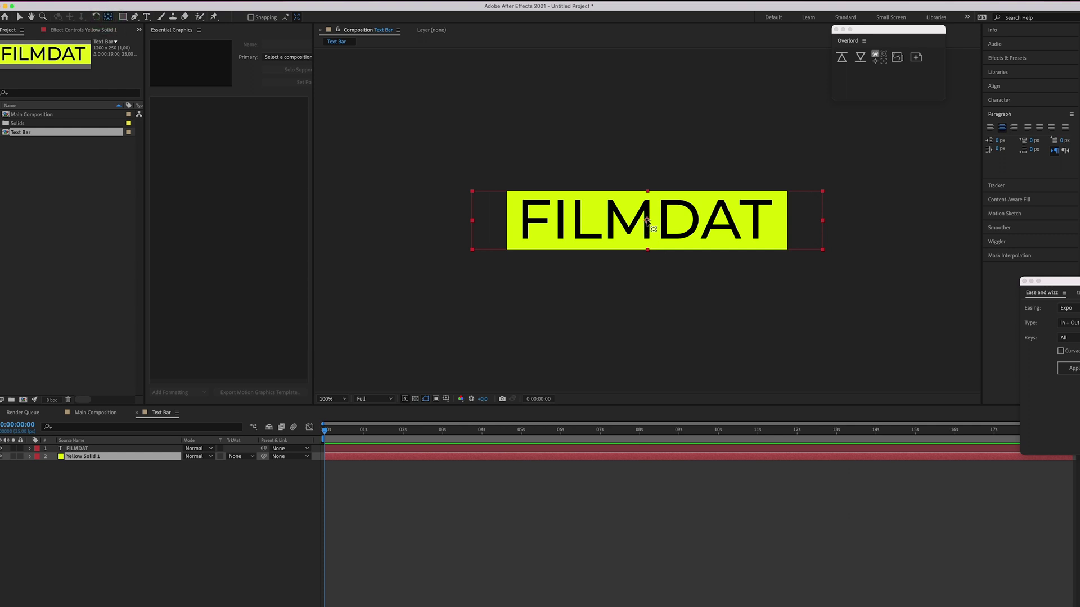
pyautogui.moveTo(646, 218); pyautogui.dragTo(650, 251)
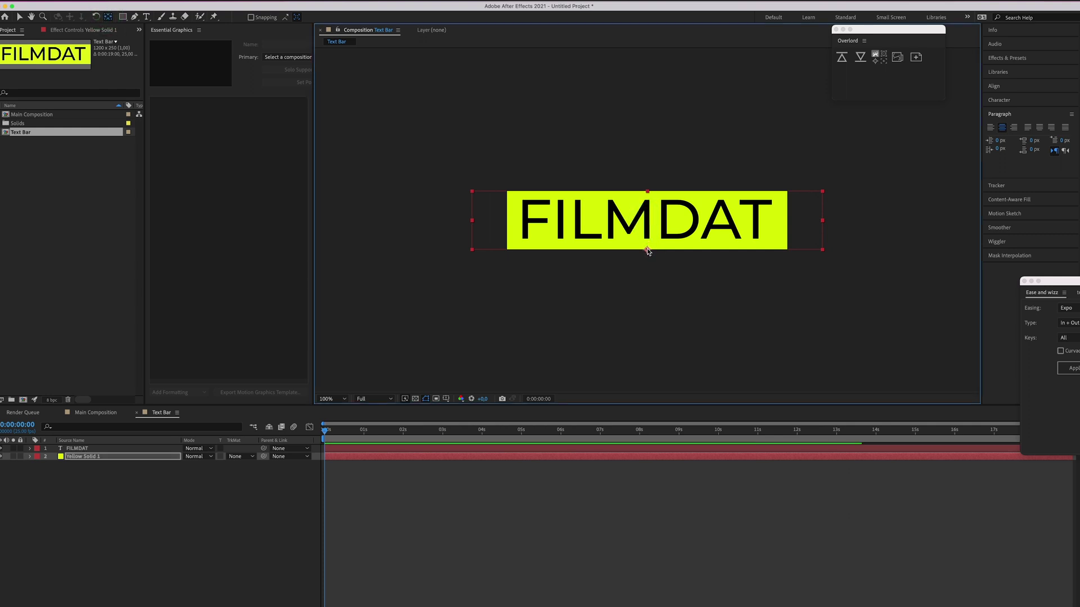
pyautogui.click(18, 16)
pyautogui.click(367, 476)
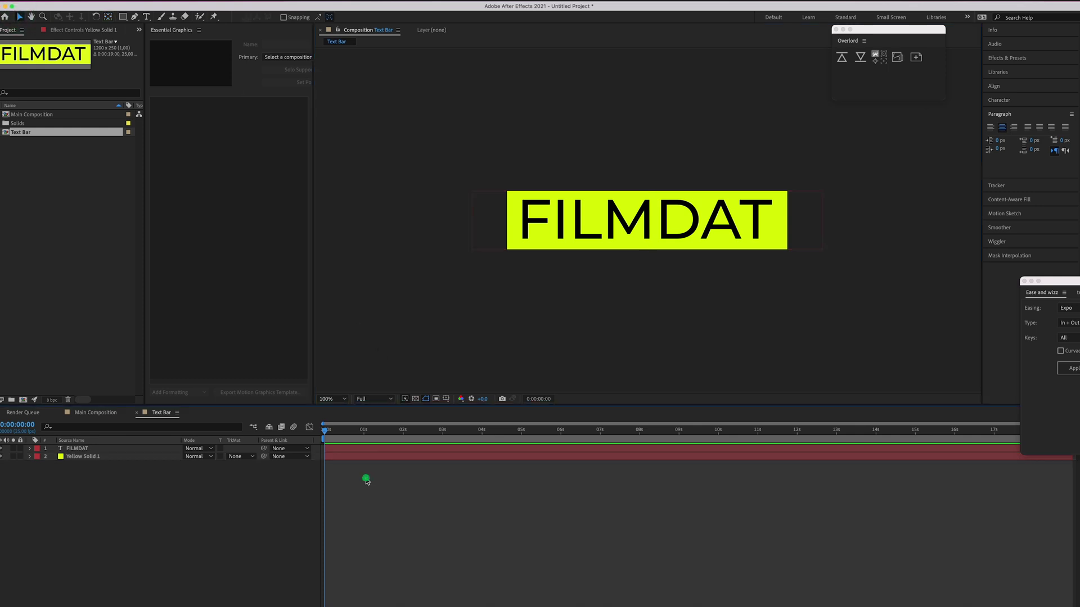
# Keyframe the yellow solid's unlinked Scale from 100,0% at 0:00 to 100,100% later, then preview.
pyautogui.click(336, 457)
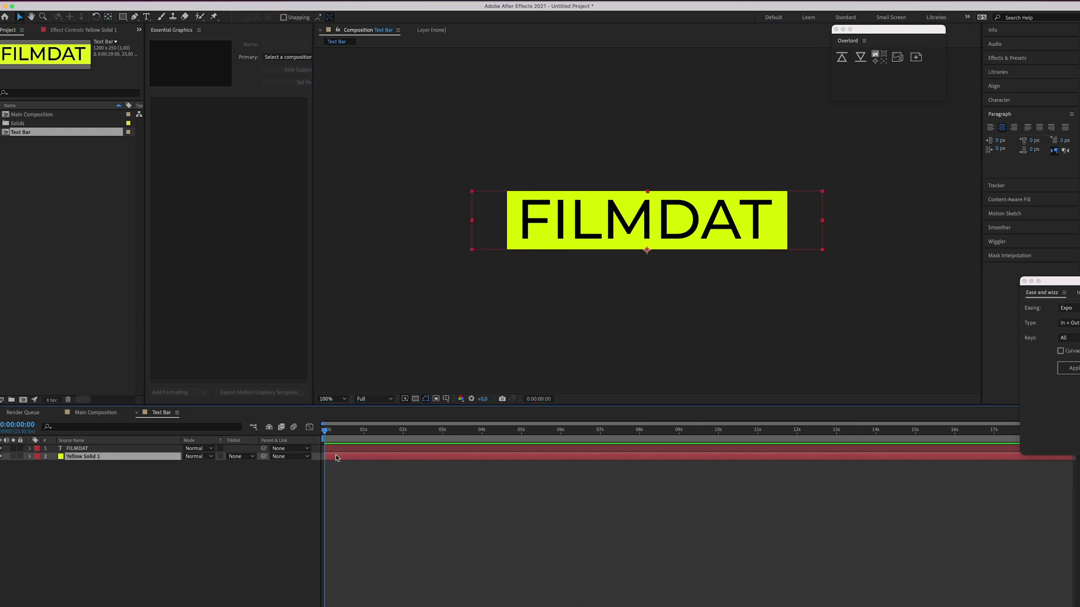
pyautogui.press('s')
pyautogui.click(54, 465)
pyautogui.moveTo(357, 432); pyautogui.dragTo(388, 435)
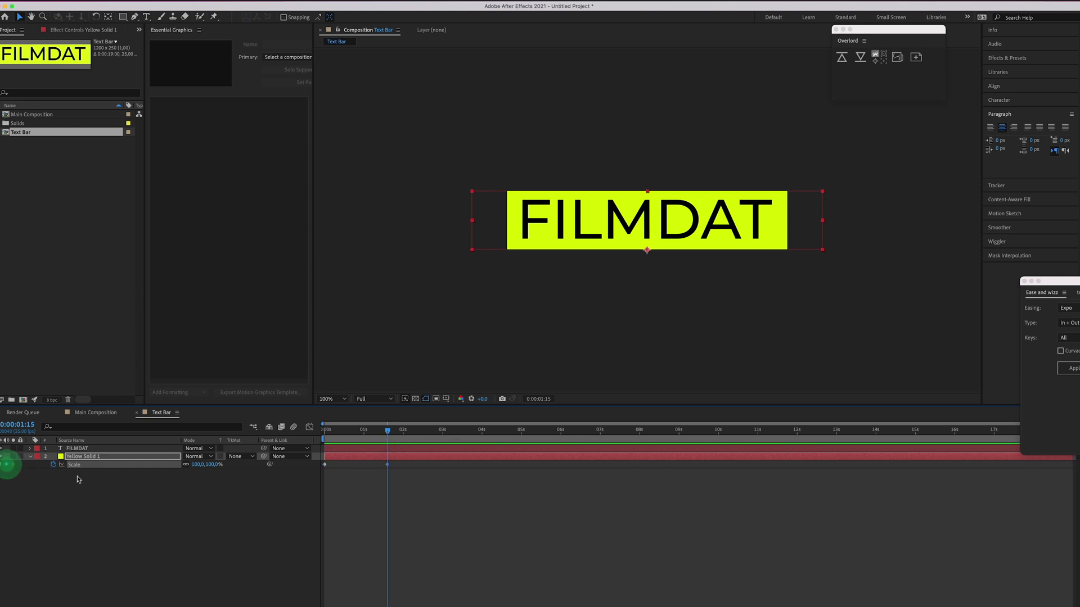
pyautogui.click(2, 465)
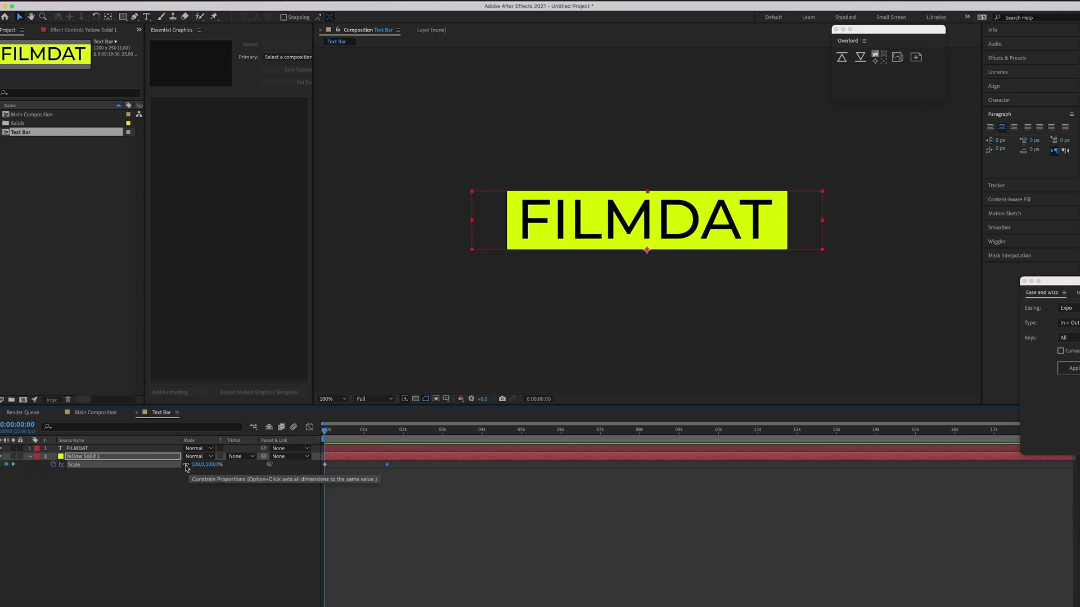
pyautogui.click(186, 467)
pyautogui.moveTo(216, 464)
pyautogui.mouseDown()
pyautogui.moveTo(171, 473)
pyautogui.moveTo(206, 470)
pyautogui.mouseUp()
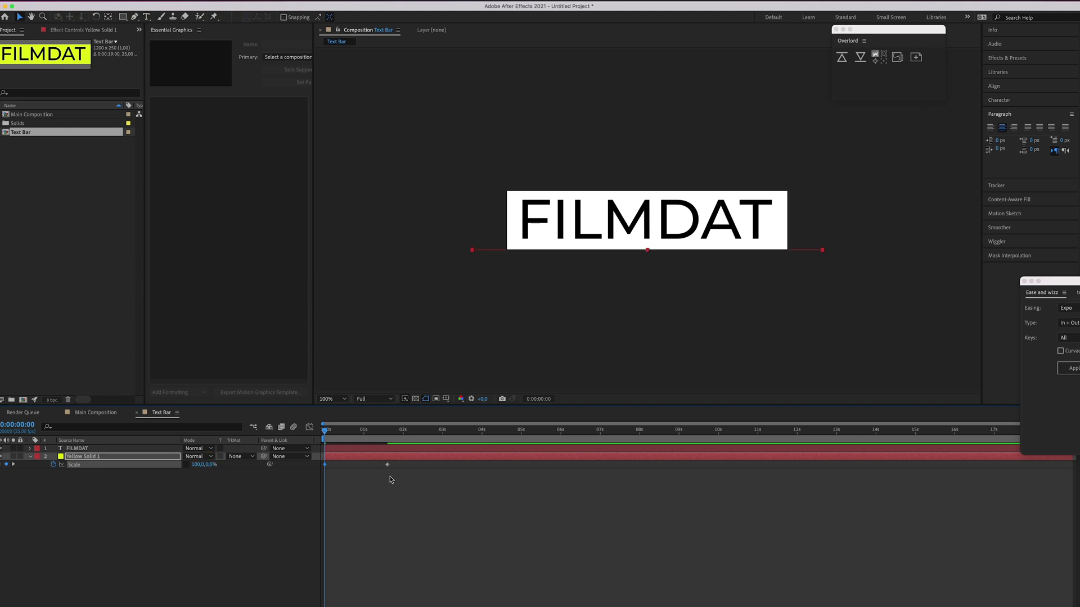
pyautogui.click(366, 482)
pyautogui.press('space')
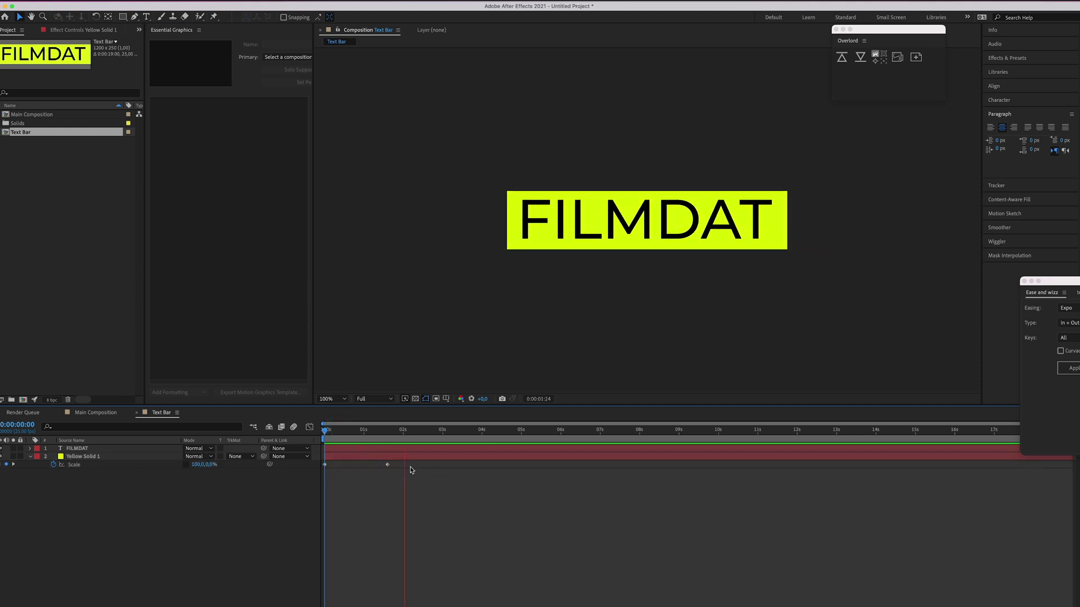
pyautogui.press('space')
# Apply Easy Ease, then Ease and Wizz Expo In + Out, to both Scale keyframes.
pyautogui.rightClick(388, 465)
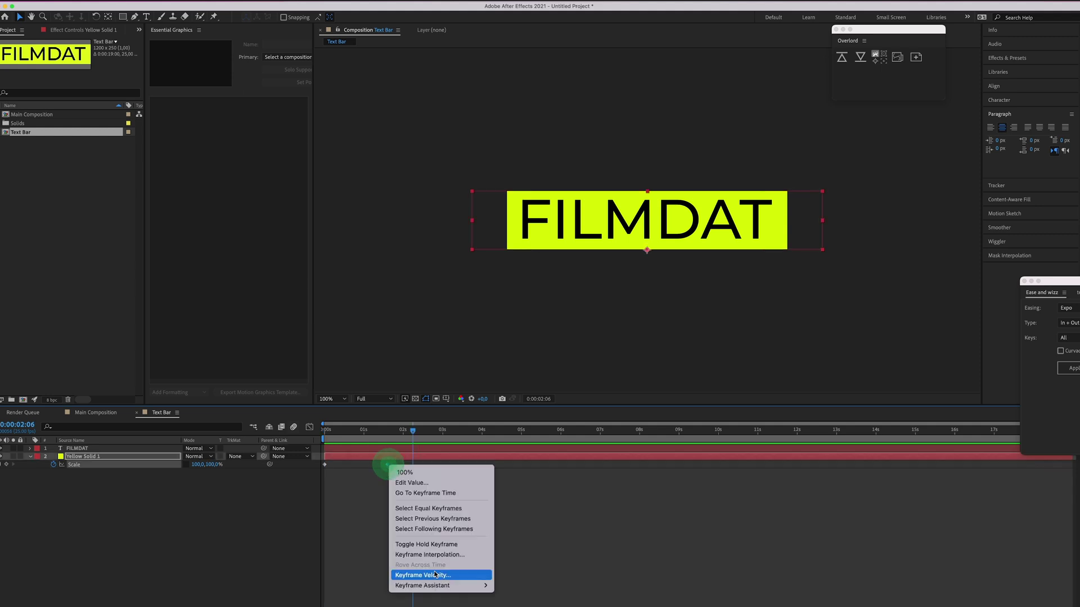
pyautogui.moveTo(481, 585)
pyautogui.click(526, 549)
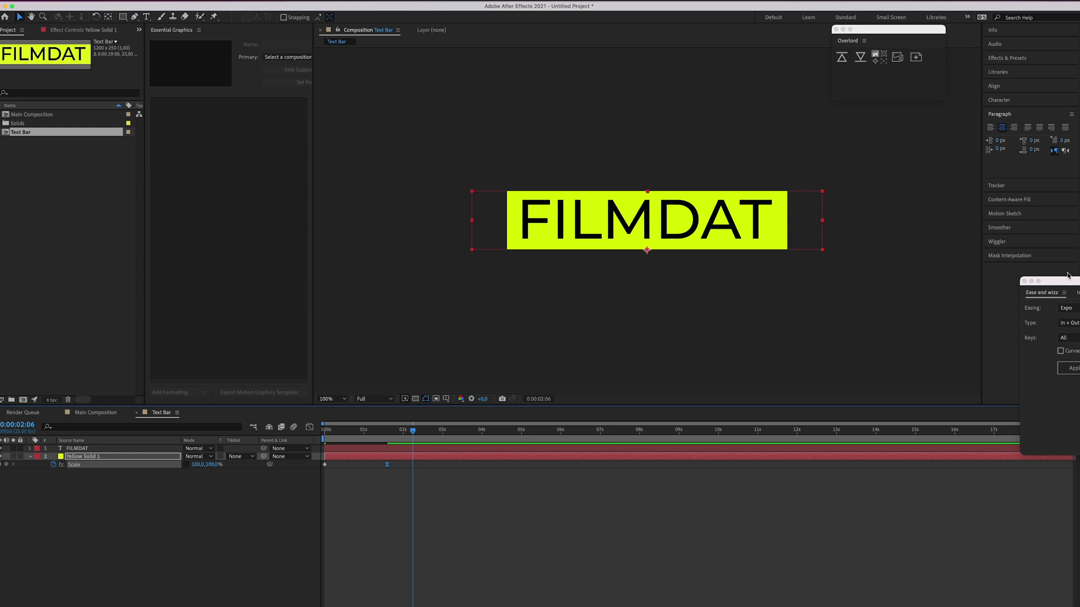
pyautogui.moveTo(1058, 276); pyautogui.dragTo(831, 290)
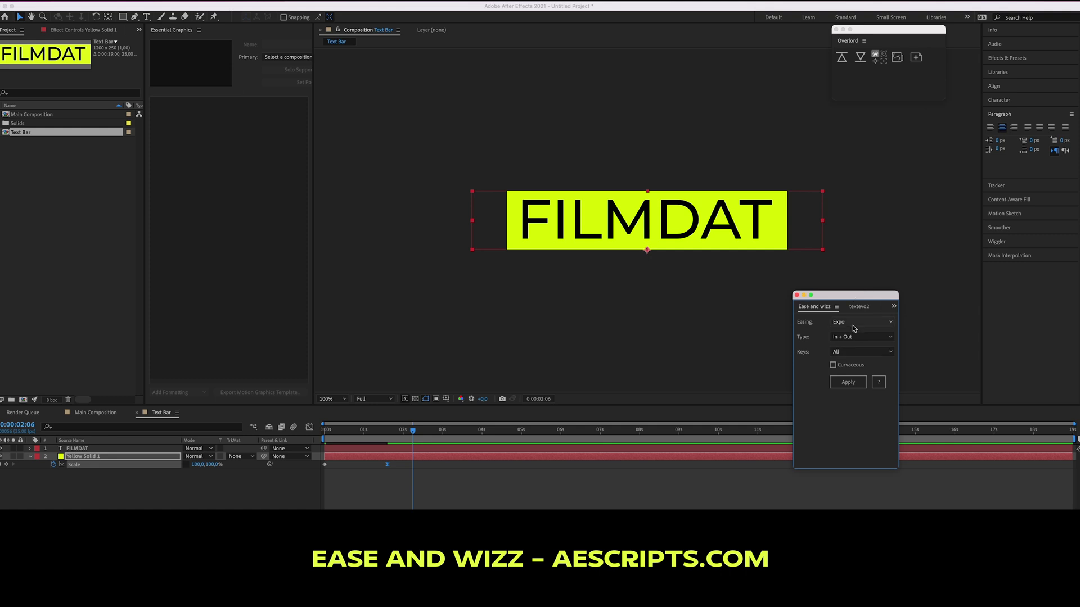
pyautogui.moveTo(824, 297); pyautogui.dragTo(773, 311)
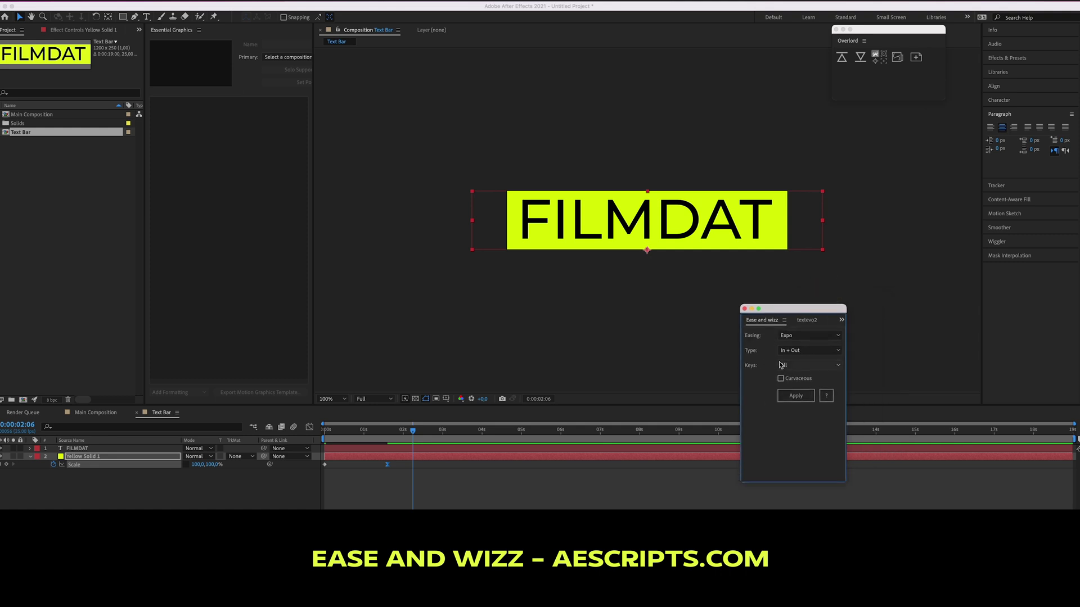
pyautogui.moveTo(404, 481); pyautogui.dragTo(313, 467)
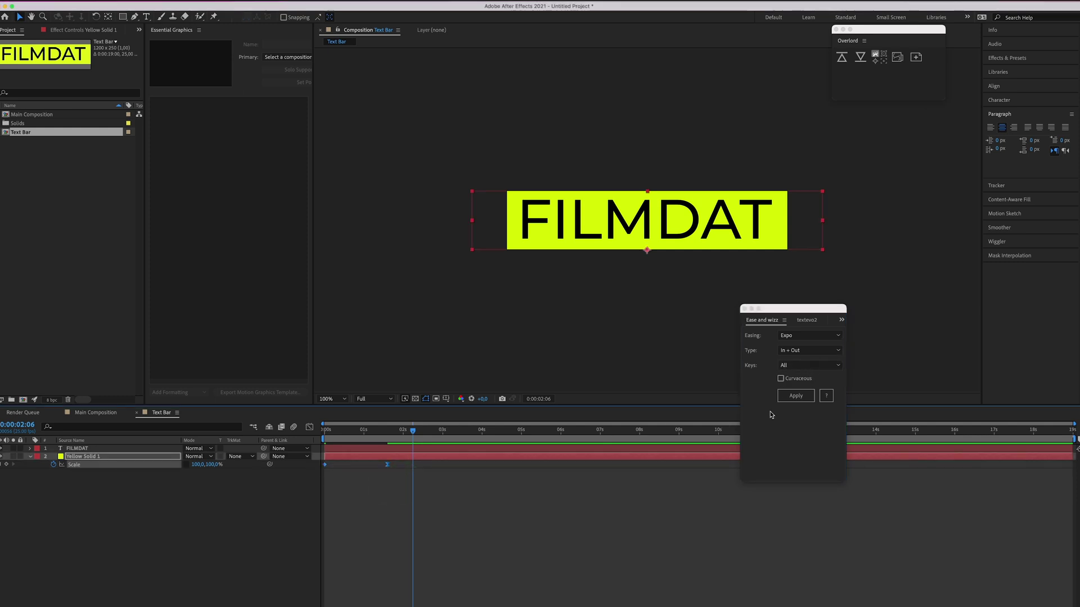
pyautogui.click(795, 396)
# Preview the eased animation from the start, ending with the playhead at five seconds.
pyautogui.click(533, 496)
pyautogui.moveTo(412, 430); pyautogui.dragTo(324, 430)
pyautogui.press('space')
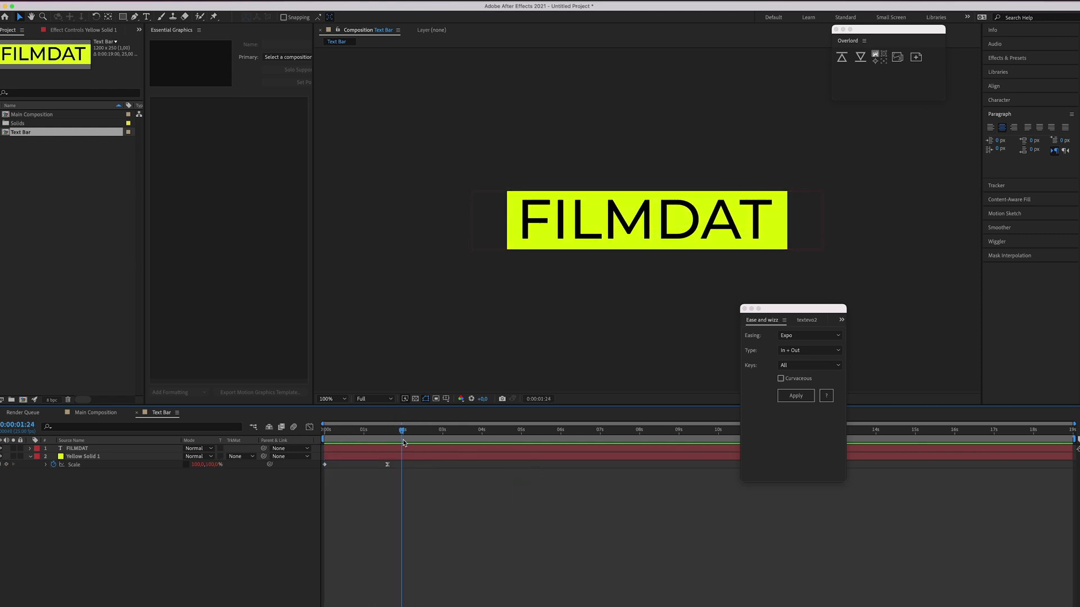
pyautogui.moveTo(401, 434); pyautogui.dragTo(523, 434)
# Paste both Scale keyframes at 0:00:05:00 and time-reverse them so the bar shrinks.
pyautogui.moveTo(411, 477); pyautogui.dragTo(314, 466)
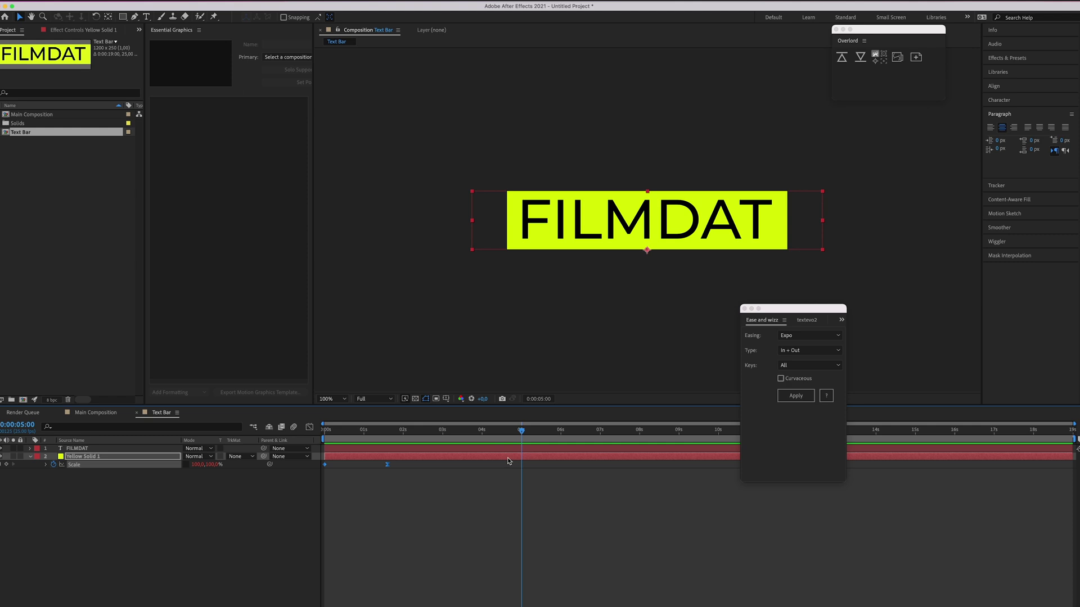
pyautogui.press('super+v')
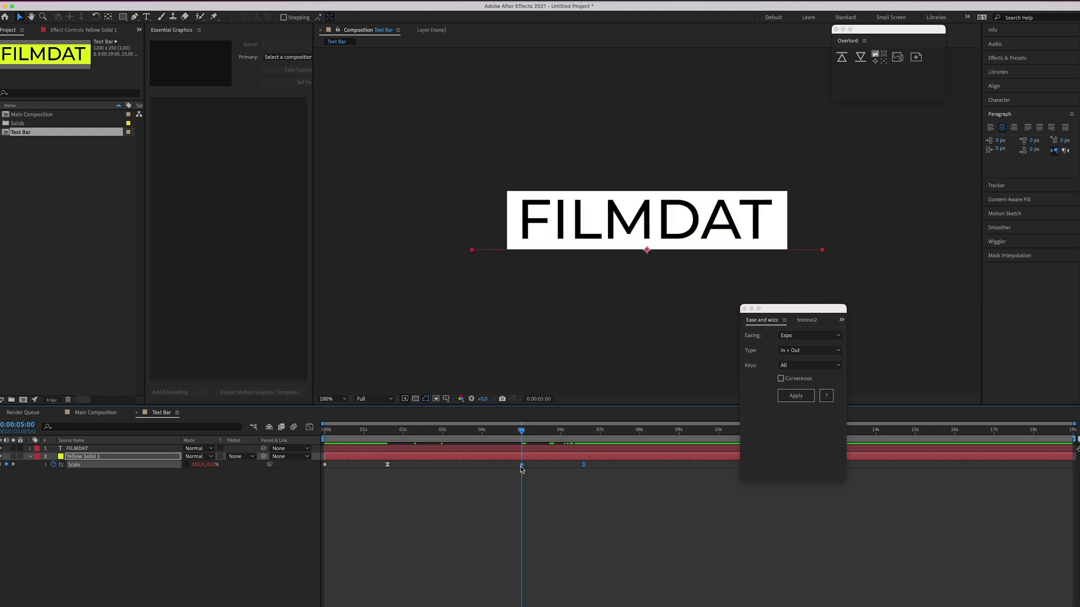
pyautogui.rightClick(522, 465)
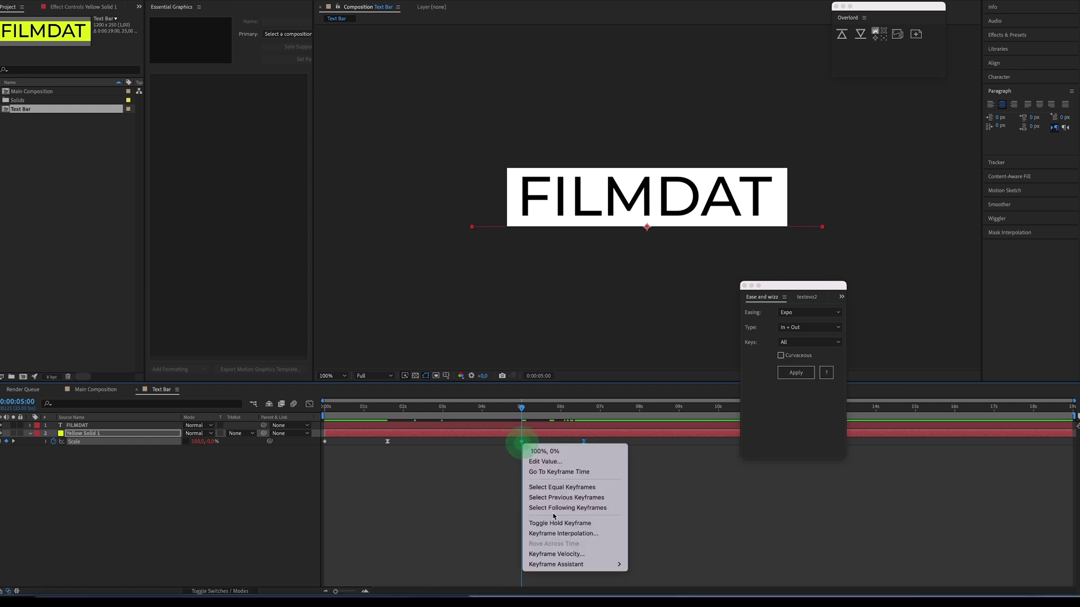
pyautogui.moveTo(573, 568)
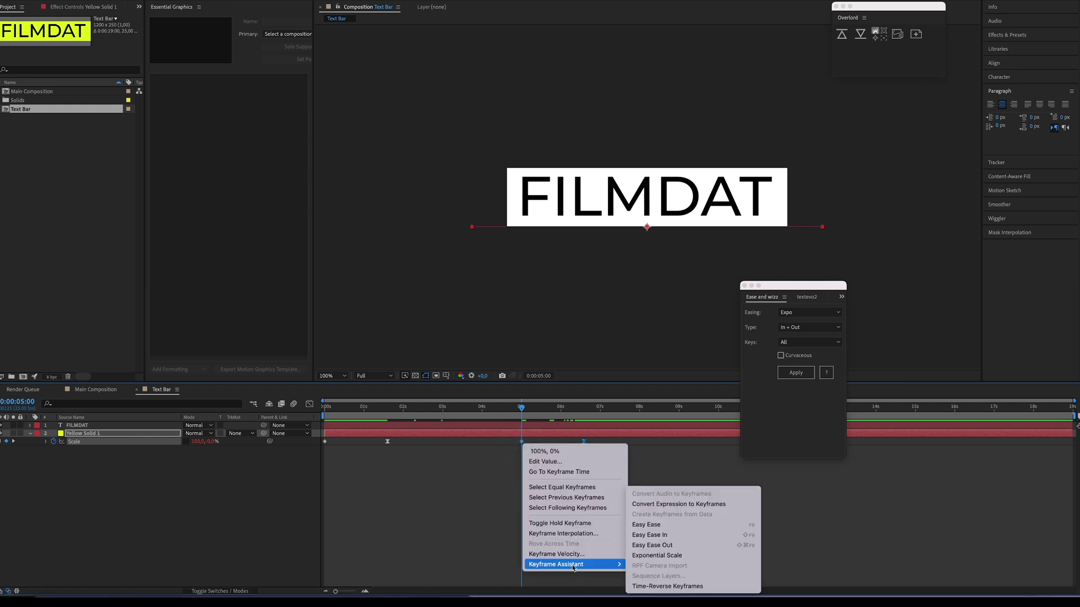
pyautogui.click(651, 589)
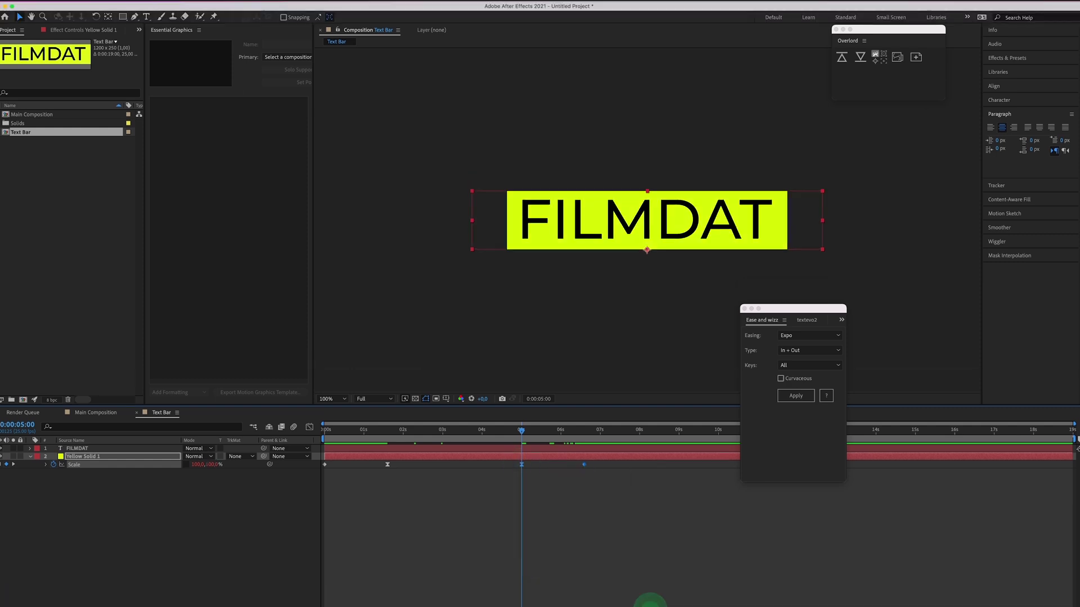
pyautogui.click(575, 513)
pyautogui.press('Home')
pyautogui.click(507, 436)
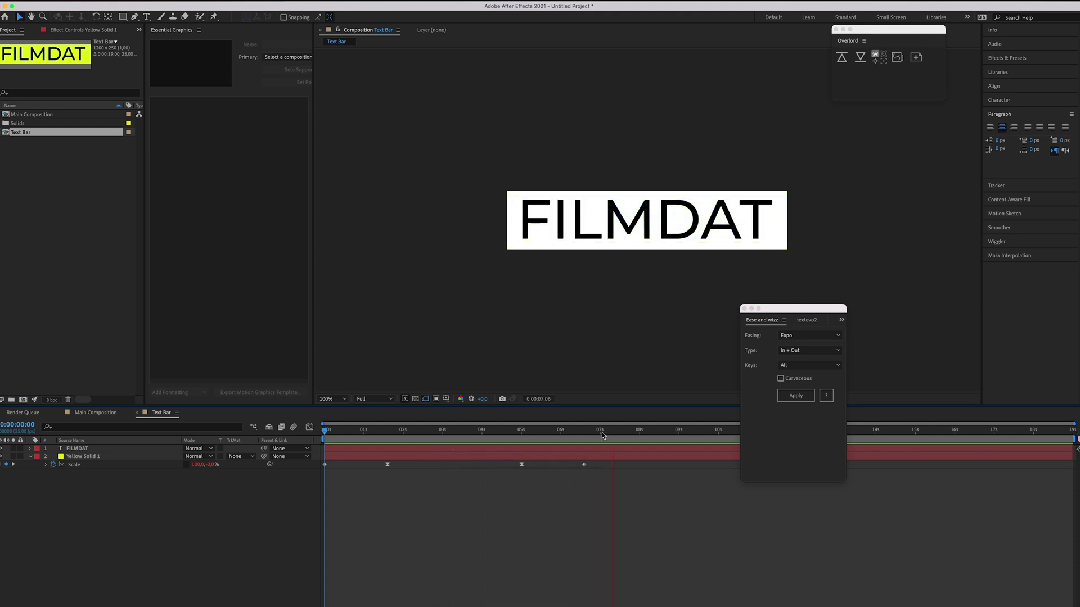
# Split the yellow solid at 0:00:06:15 and delete the tail after the split.
pyautogui.click(585, 430)
pyautogui.click(584, 430)
pyautogui.click(598, 457)
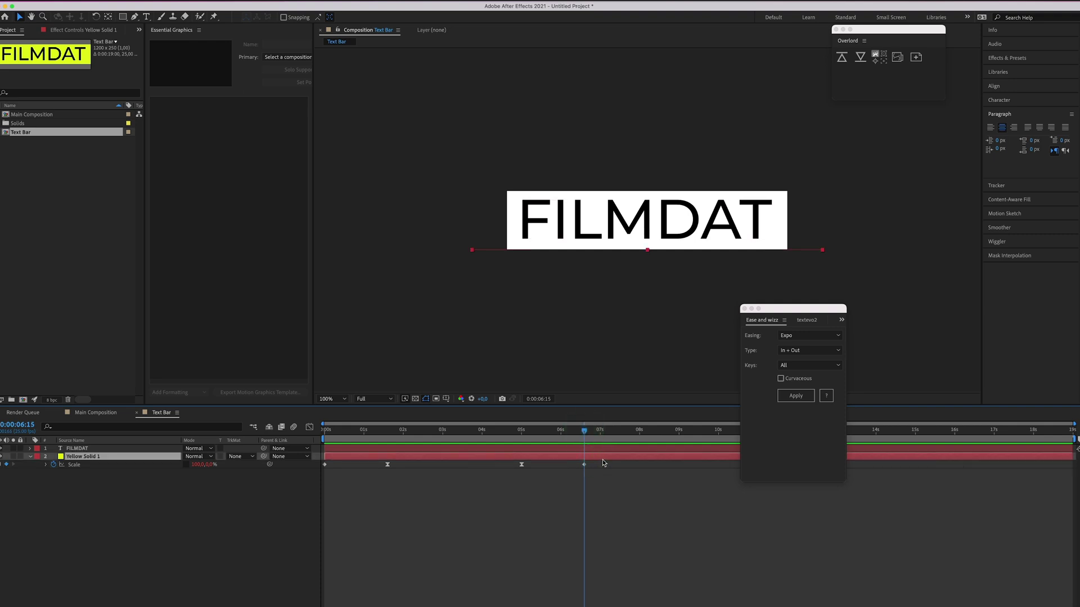
pyautogui.press('super+shift+d')
pyautogui.click(599, 457)
pyautogui.press('Delete')
pyautogui.moveTo(425, 444)
pyautogui.mouseDown()
pyautogui.moveTo(441, 437)
pyautogui.moveTo(322, 438)
pyautogui.moveTo(419, 434)
pyautogui.mouseUp()
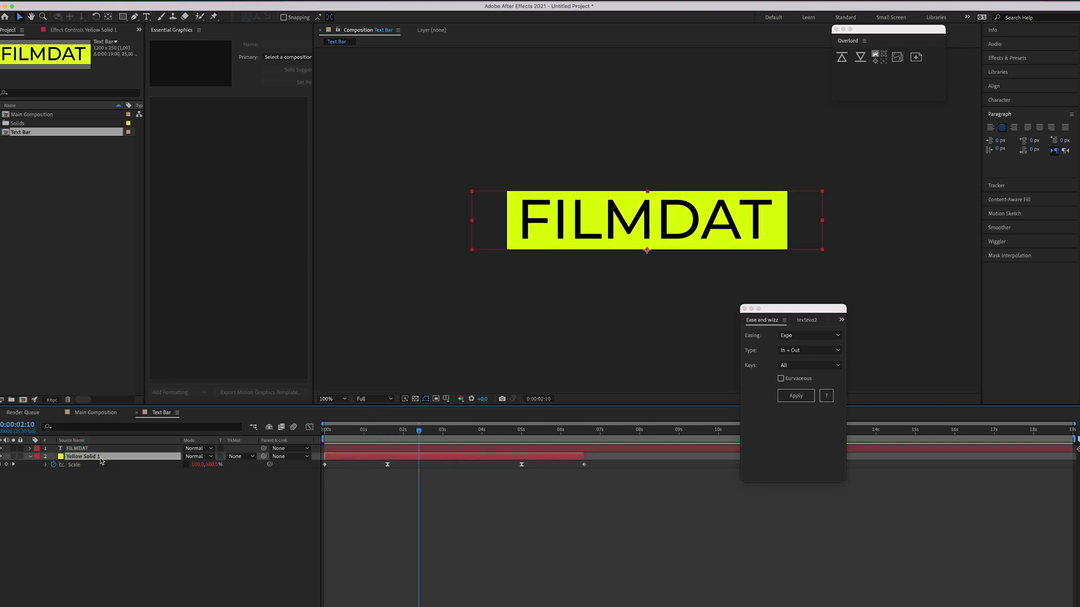
# Duplicate the yellow solid above FILMDAT and set FILMDAT's Track Matte to Alpha Matte 'Yellow Solid 1'.
pyautogui.press('super+d')
pyautogui.moveTo(87, 458); pyautogui.dragTo(85, 449)
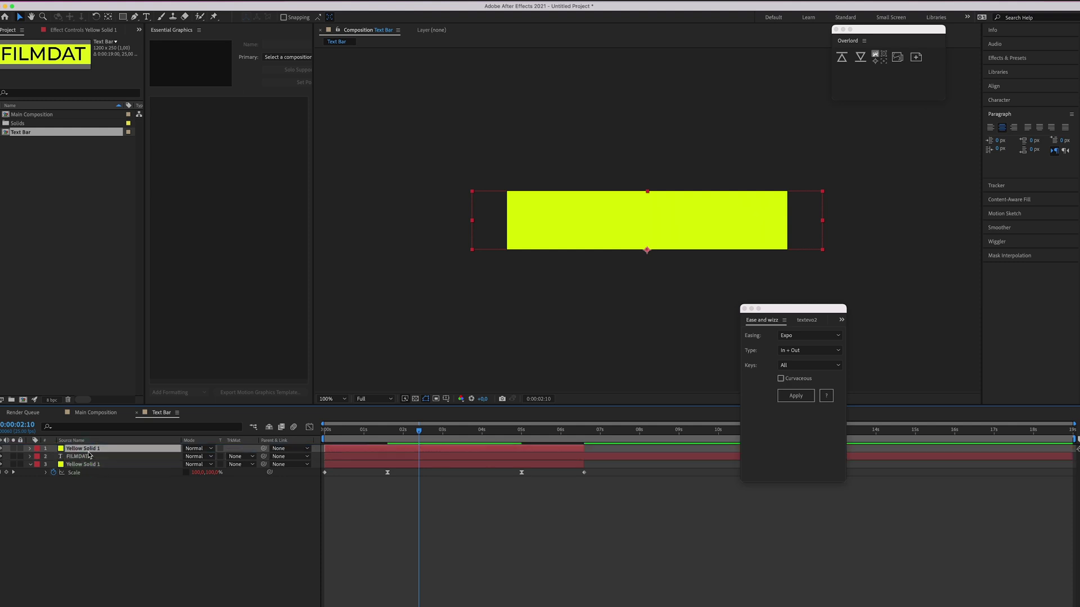
pyautogui.click(78, 458)
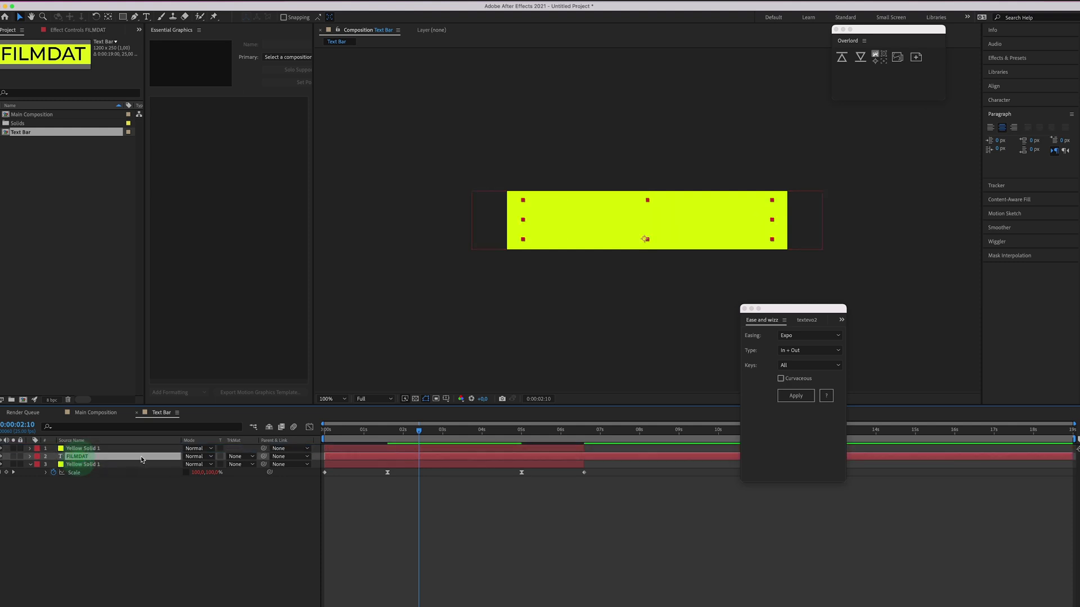
pyautogui.click(237, 456)
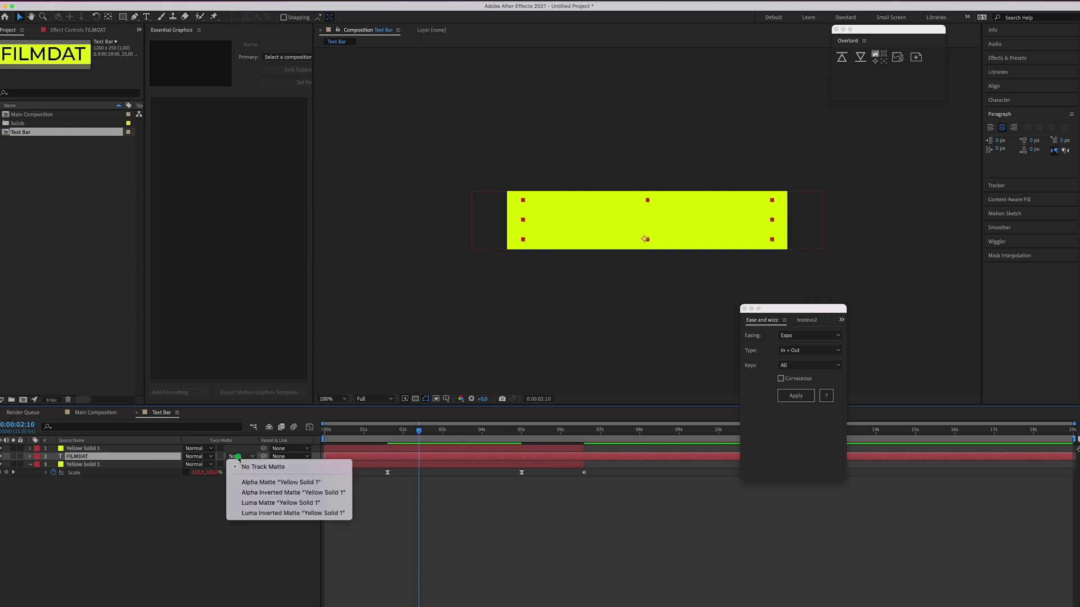
pyautogui.click(305, 482)
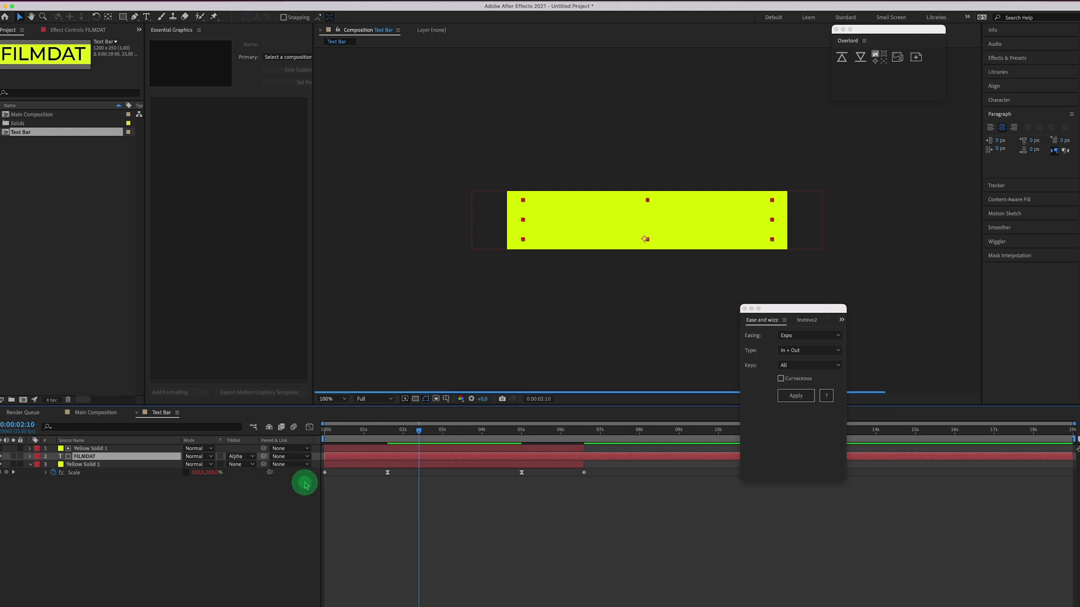
# Preview the matted FILMDAT animation from the start.
pyautogui.click(462, 499)
pyautogui.moveTo(433, 434); pyautogui.dragTo(324, 434)
pyautogui.press('space')
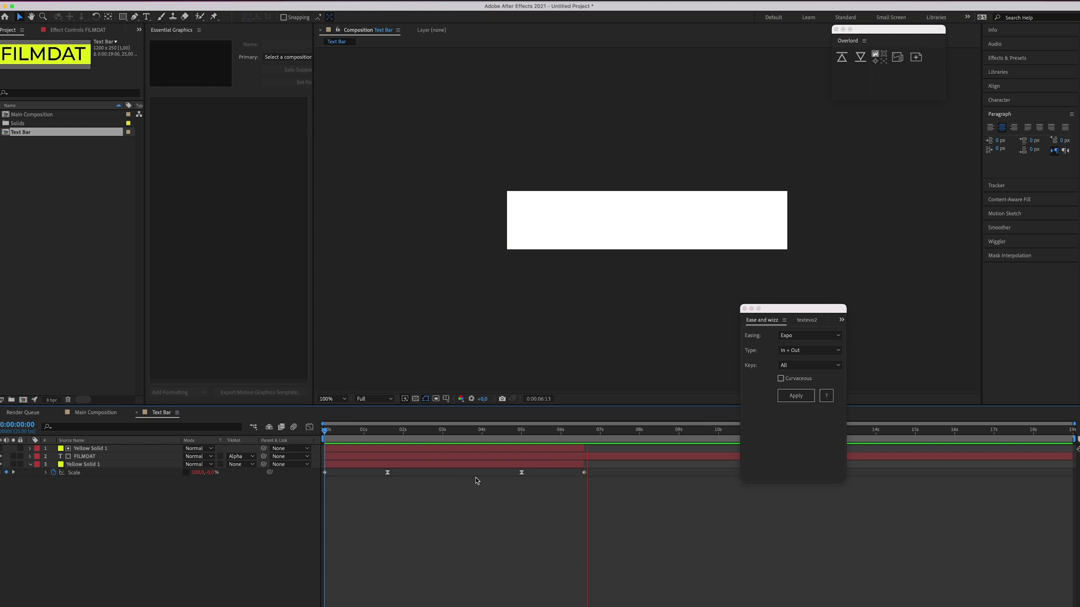
pyautogui.press('space')
# Open Main Composition, drag Text Bar into its timeline, and preview it on white.
pyautogui.doubleClick(36, 114)
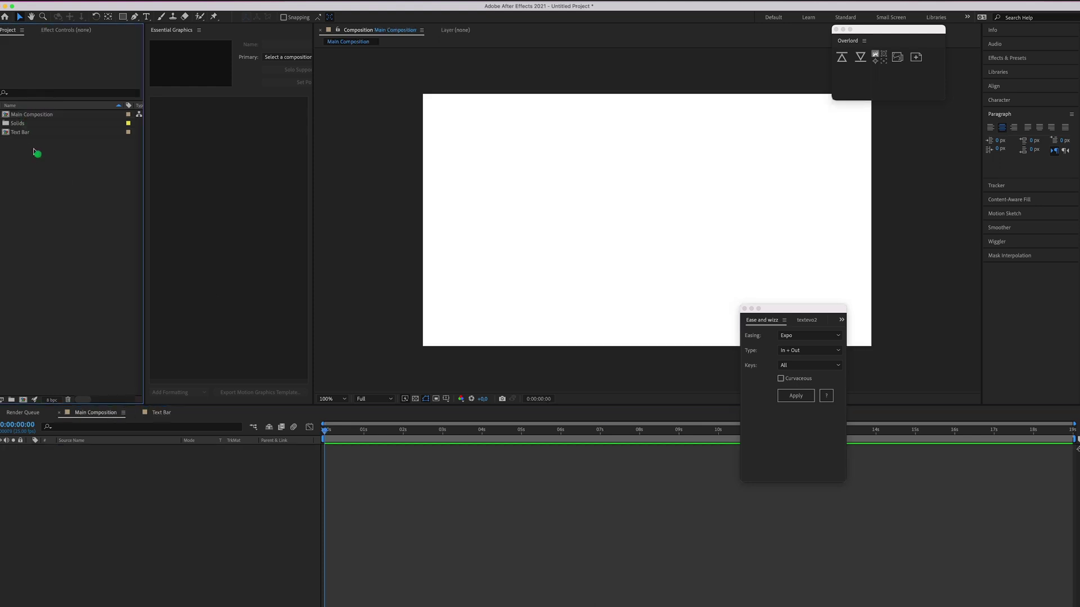
pyautogui.click(26, 132)
pyautogui.moveTo(20, 133); pyautogui.dragTo(133, 479)
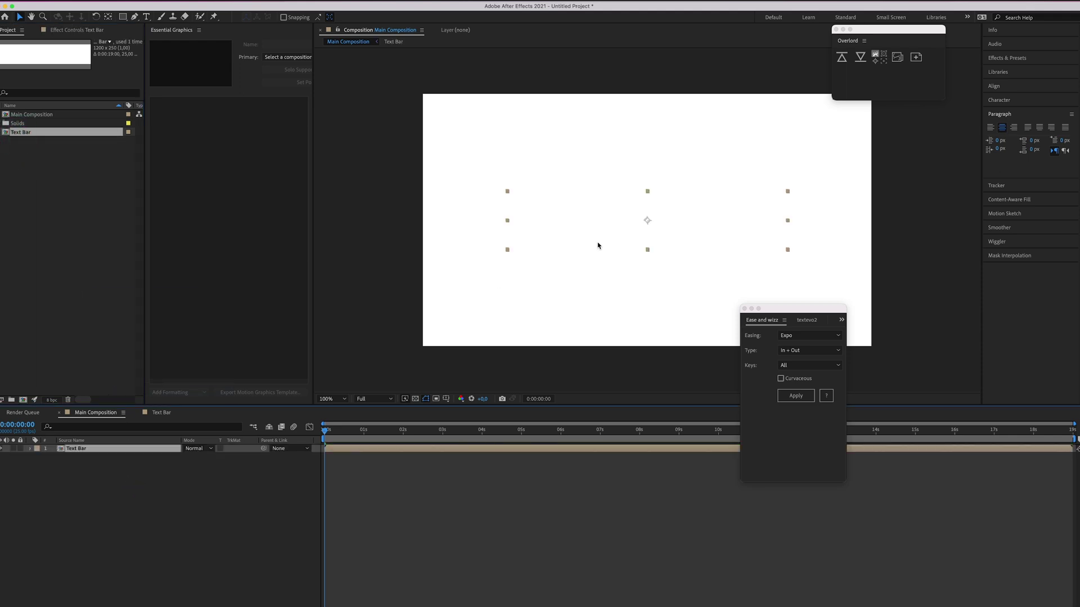
pyautogui.press('space')
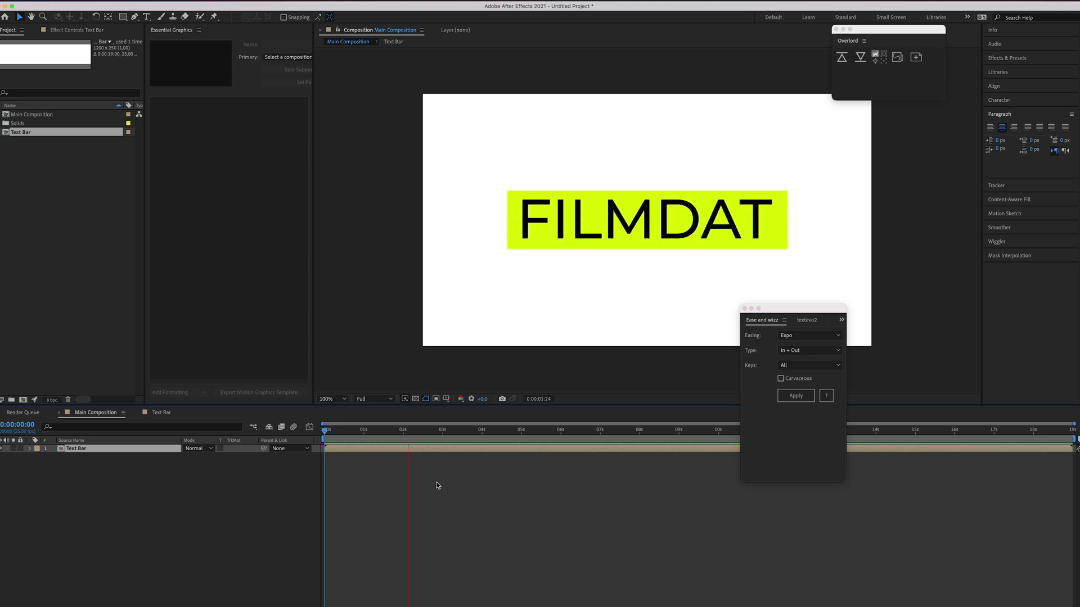